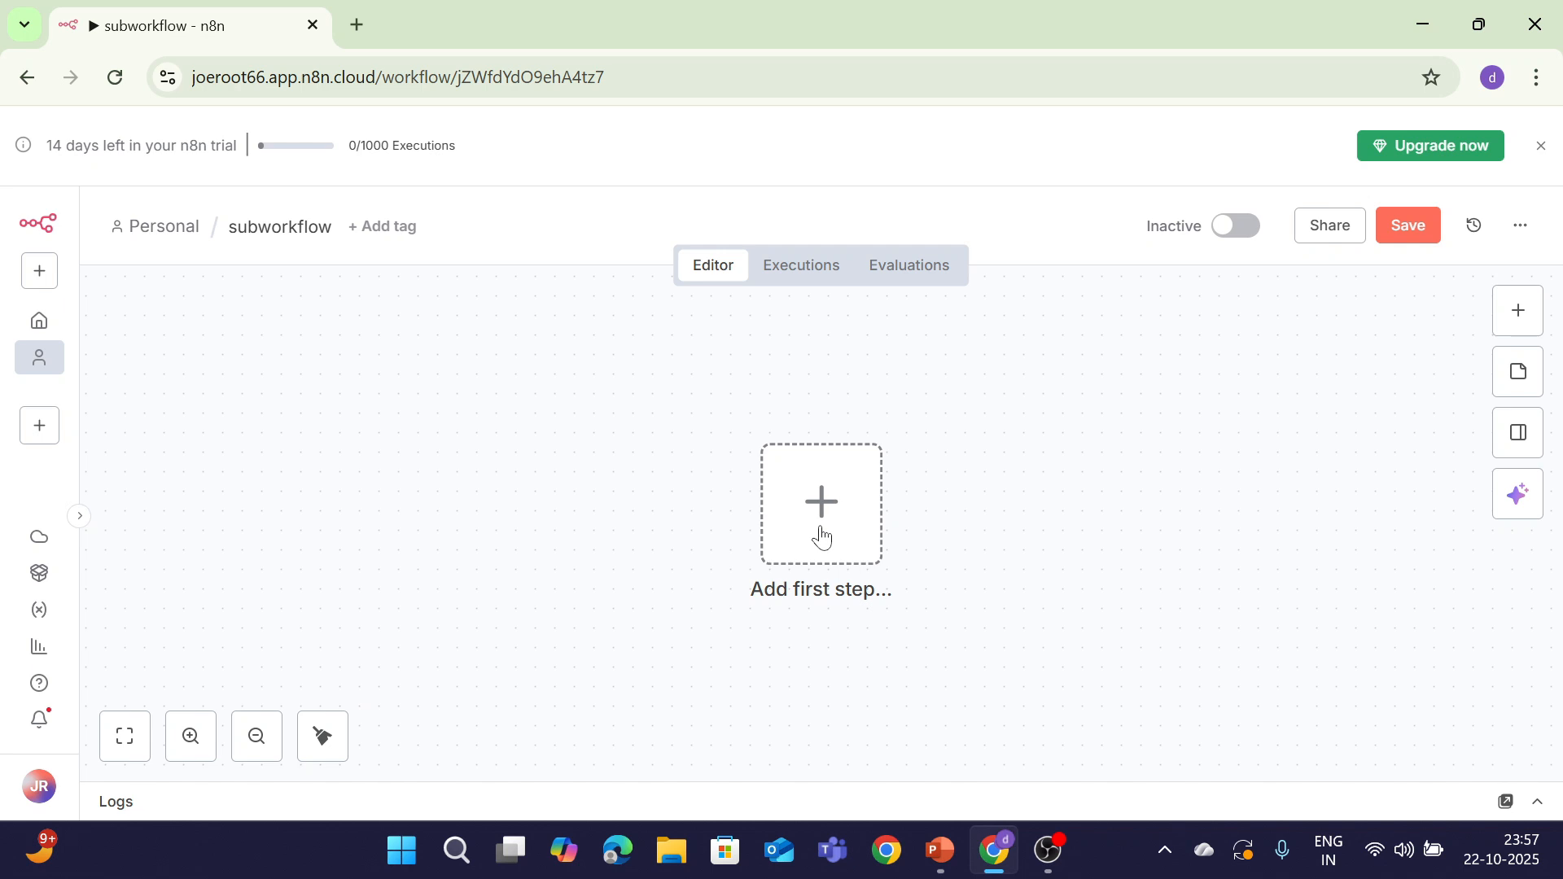
Rename the workflow as Subworkflow1
{"action": "left_click", "coordinate": [280, 228]}
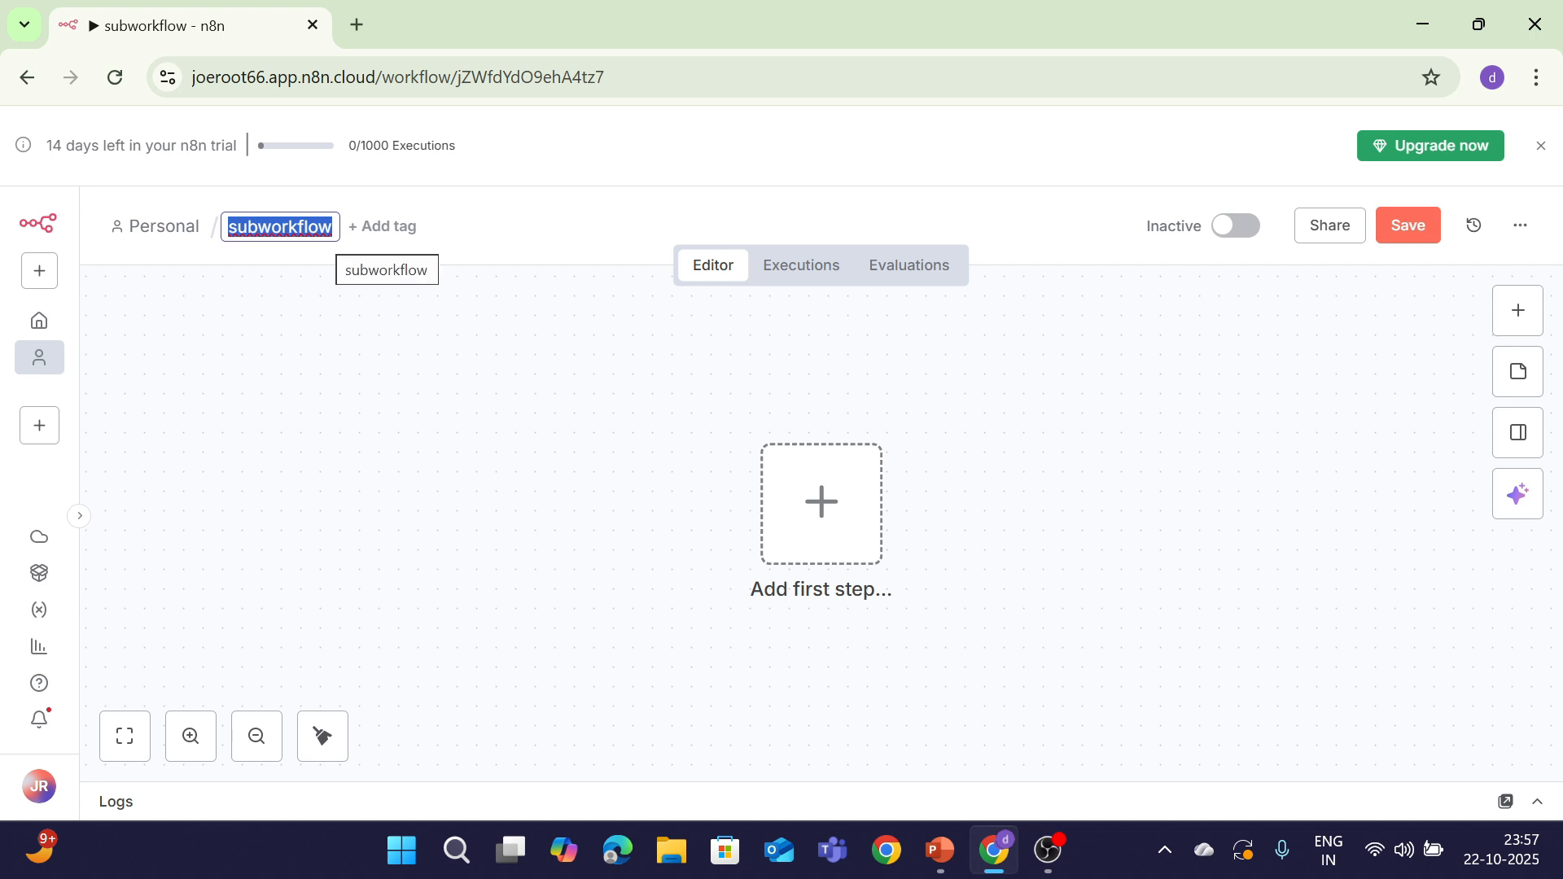
{"action": "key", "text": "BackSpace"}
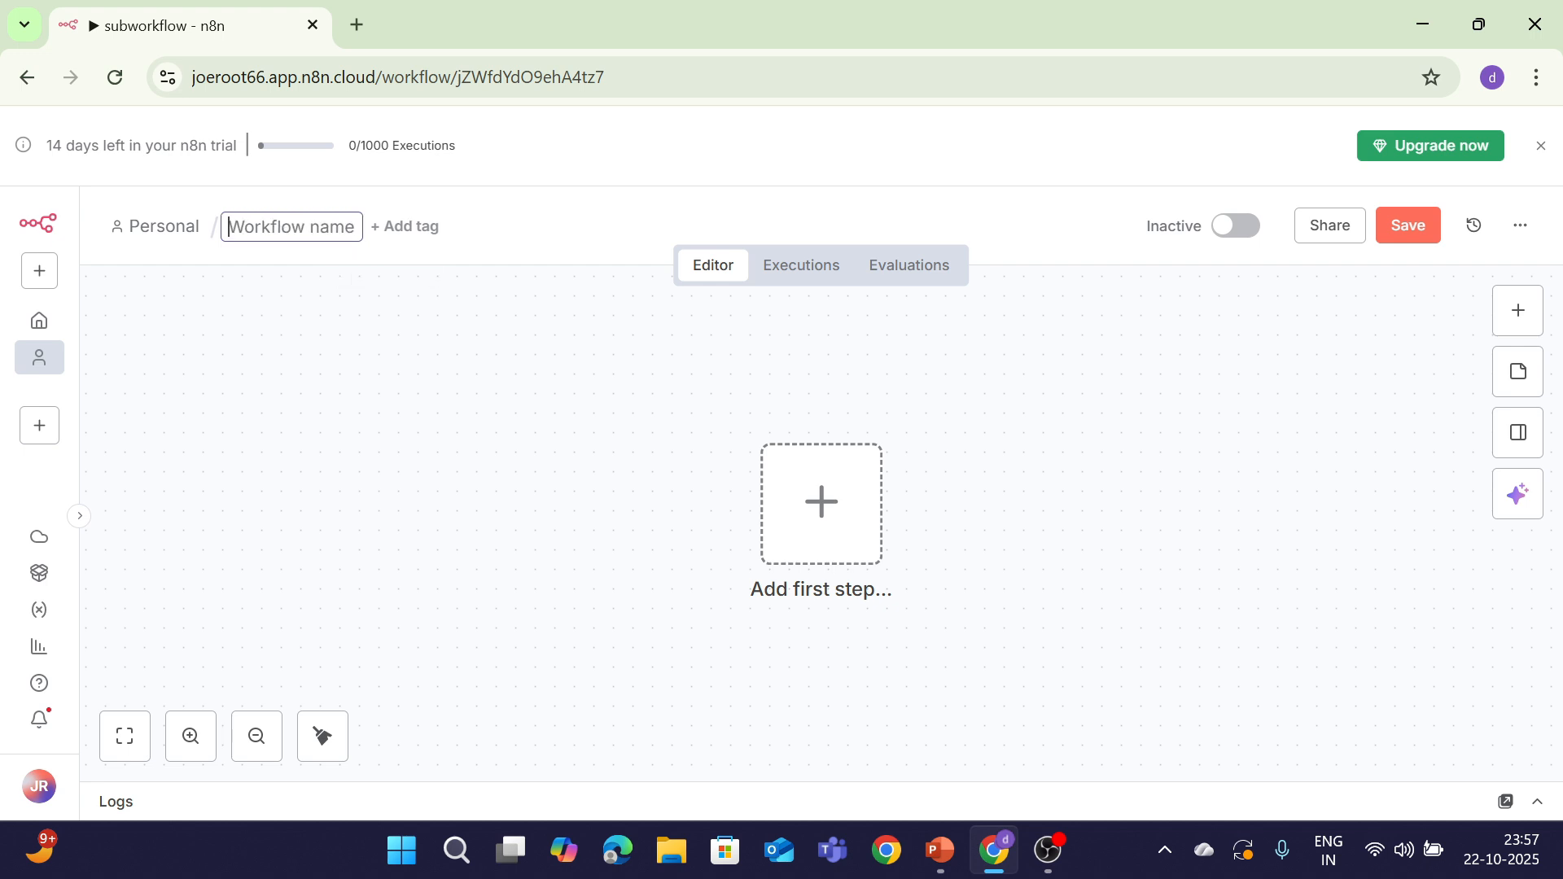
{"action": "type", "text": "Sub"}
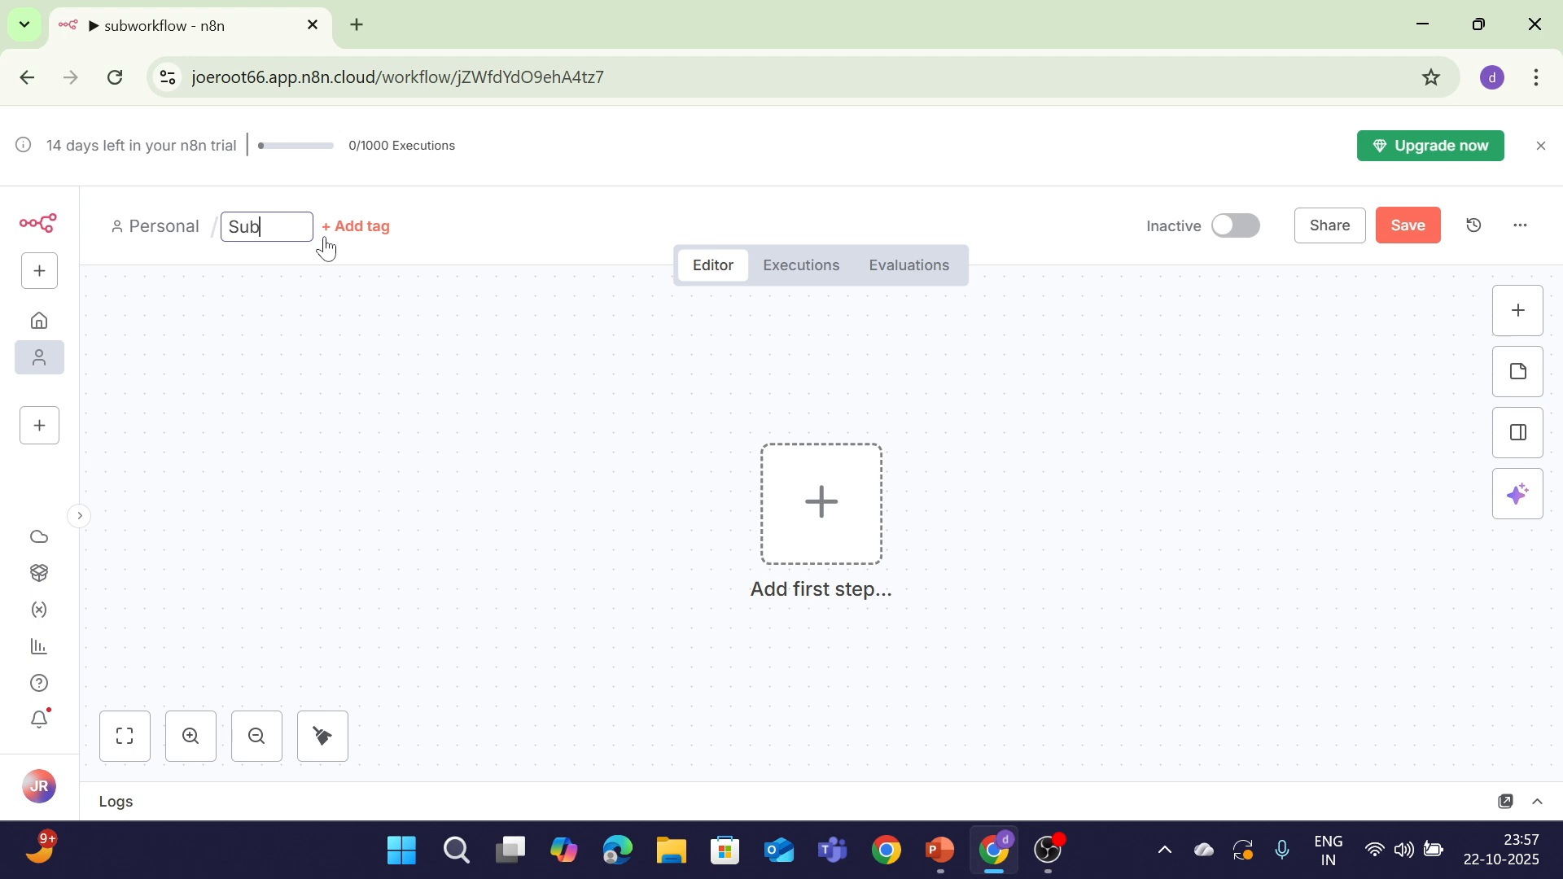
{"action": "type", "text": "workflow"}
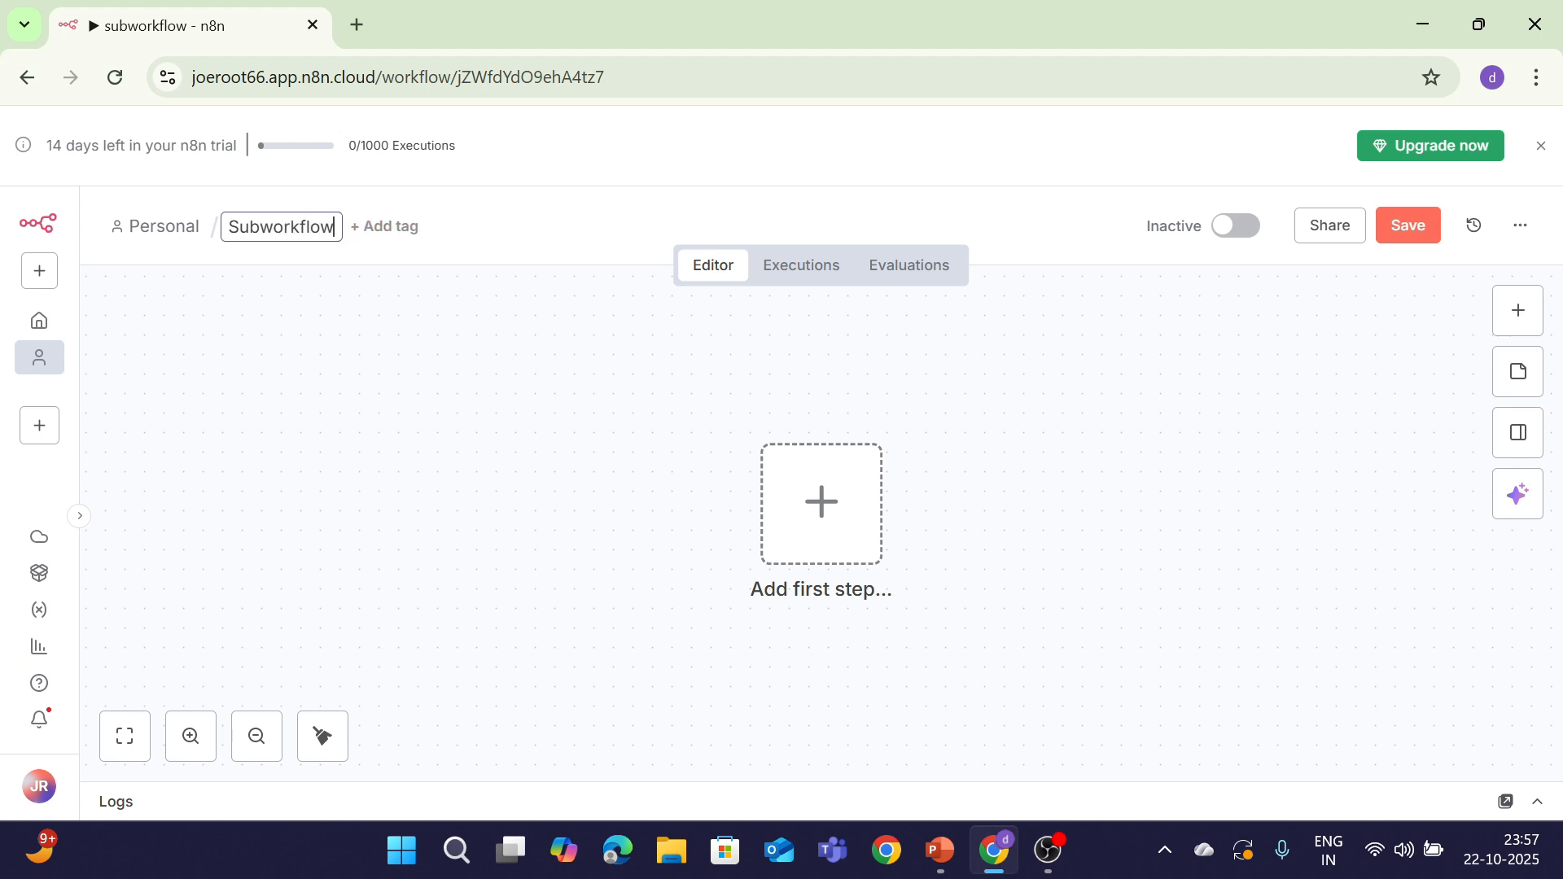
{"action": "type", "text": "1"}
{"action": "key", "text": "Return"}
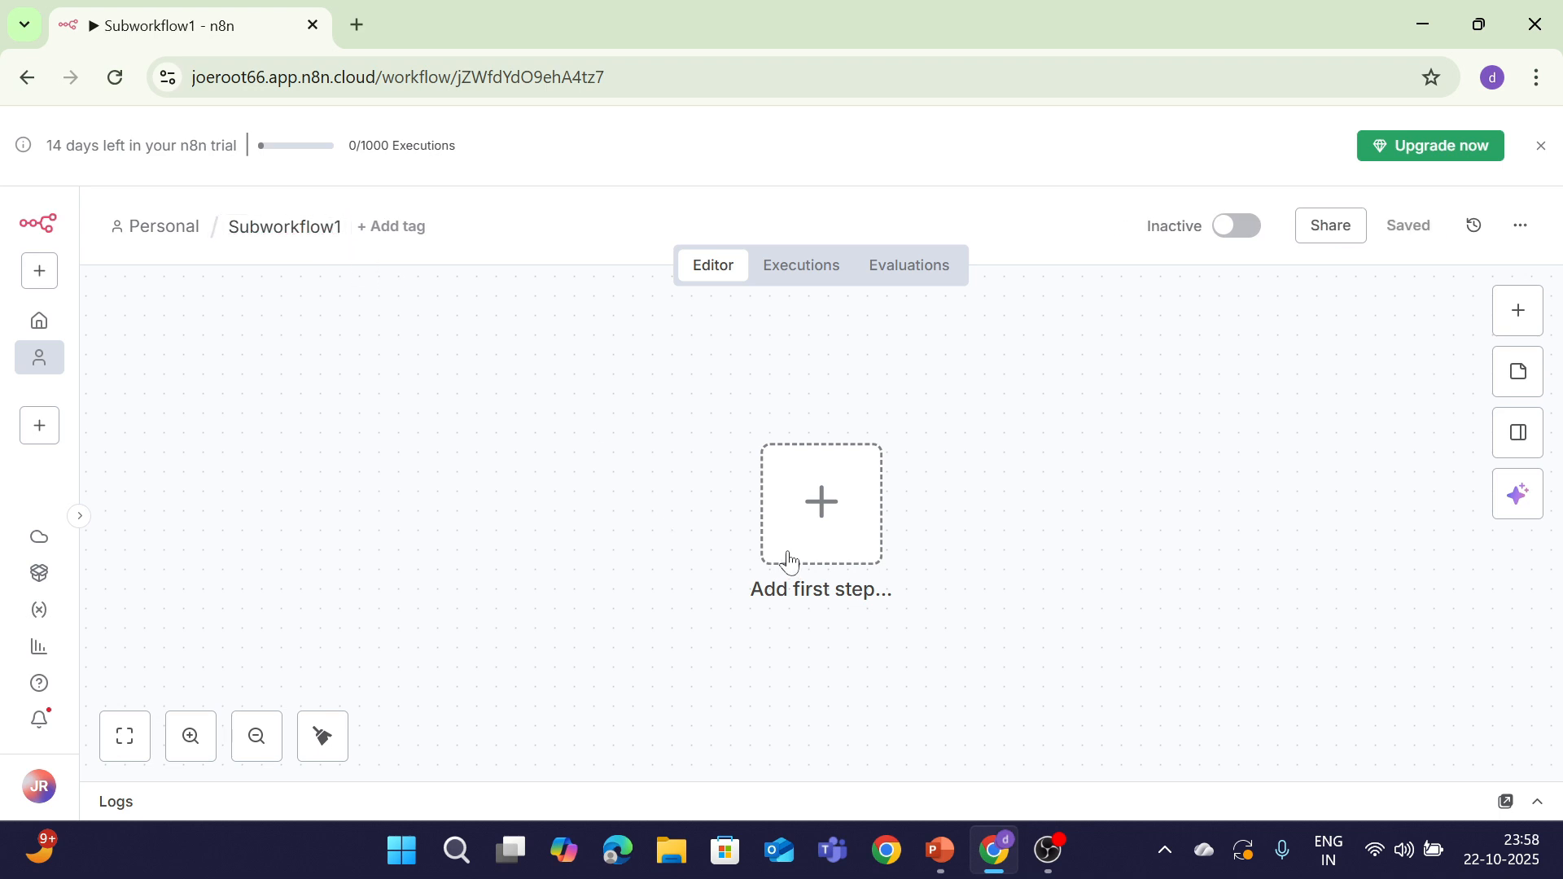
Add a manual trigger to the empty workflow and connect a Code in JavaScript node after it
{"action": "left_click", "coordinate": [840, 542]}
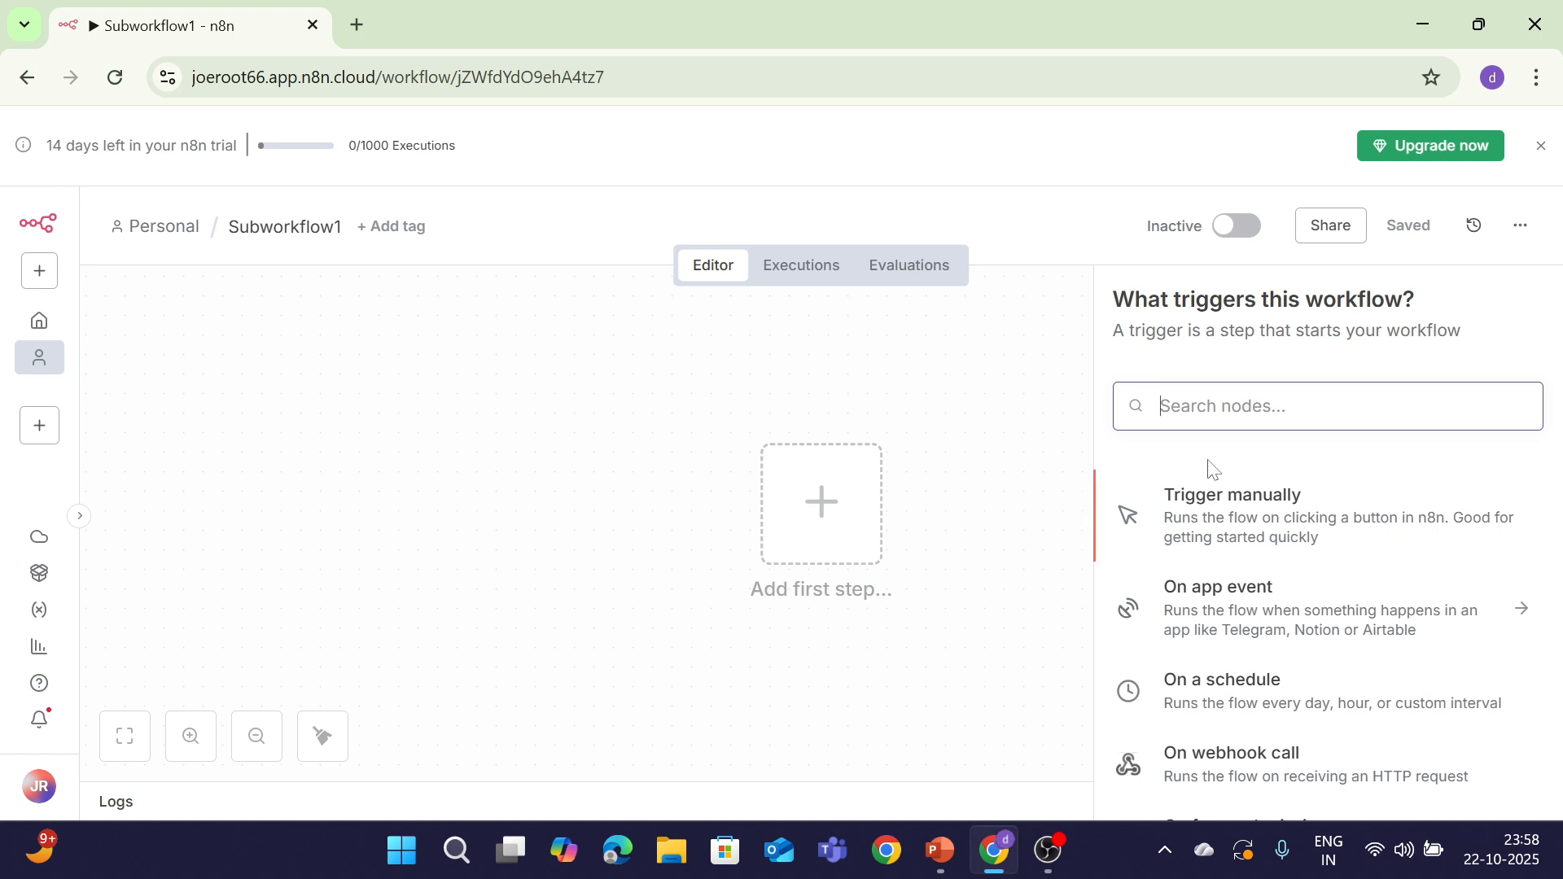
{"action": "left_click", "coordinate": [1219, 503]}
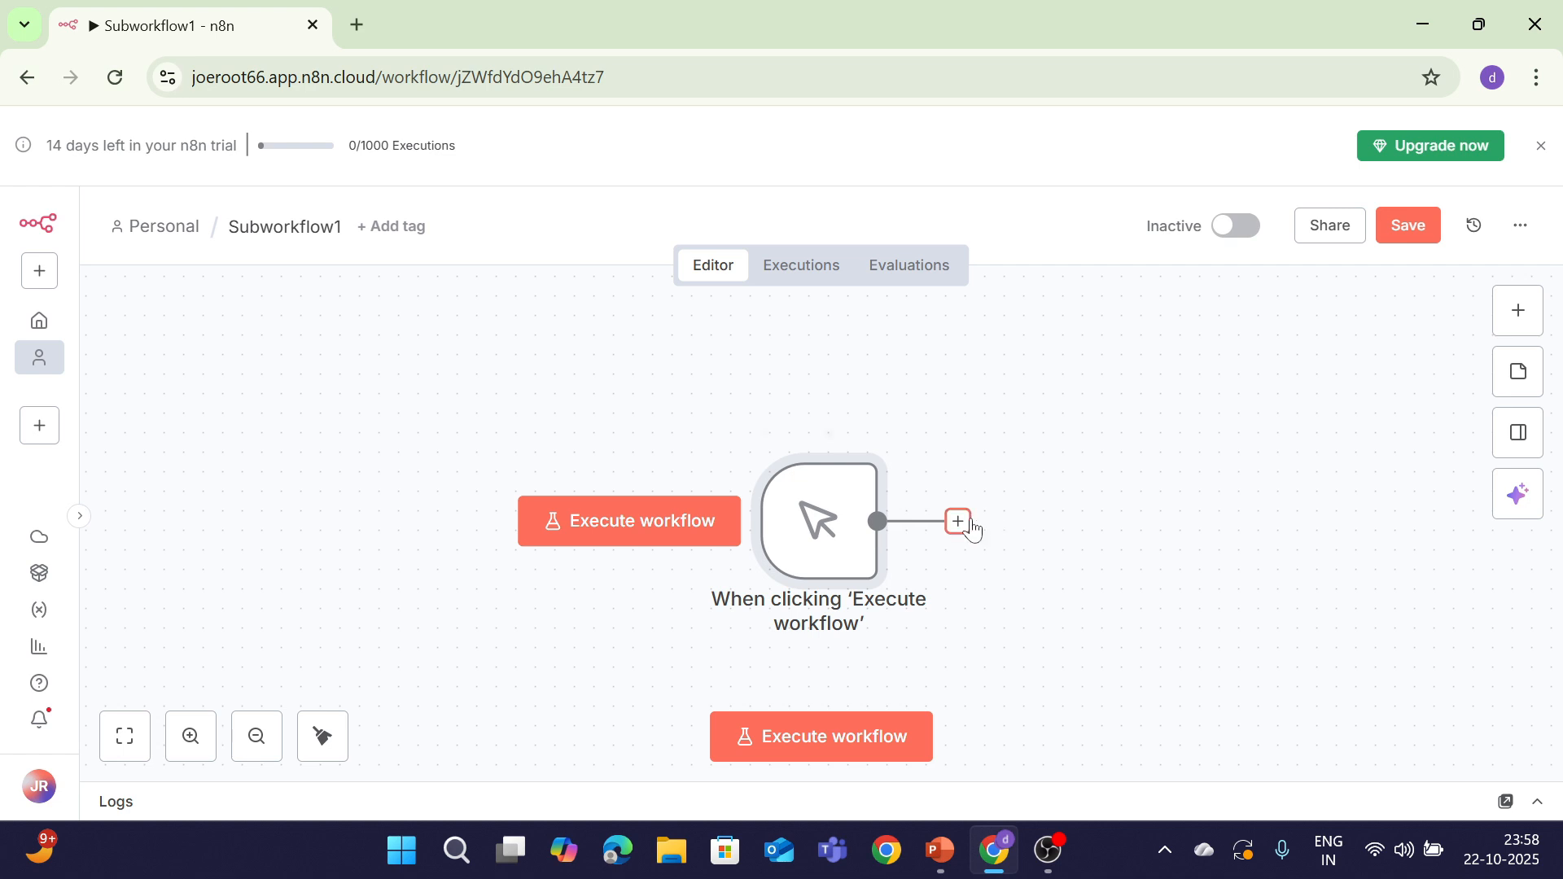
{"action": "left_click", "coordinate": [958, 521]}
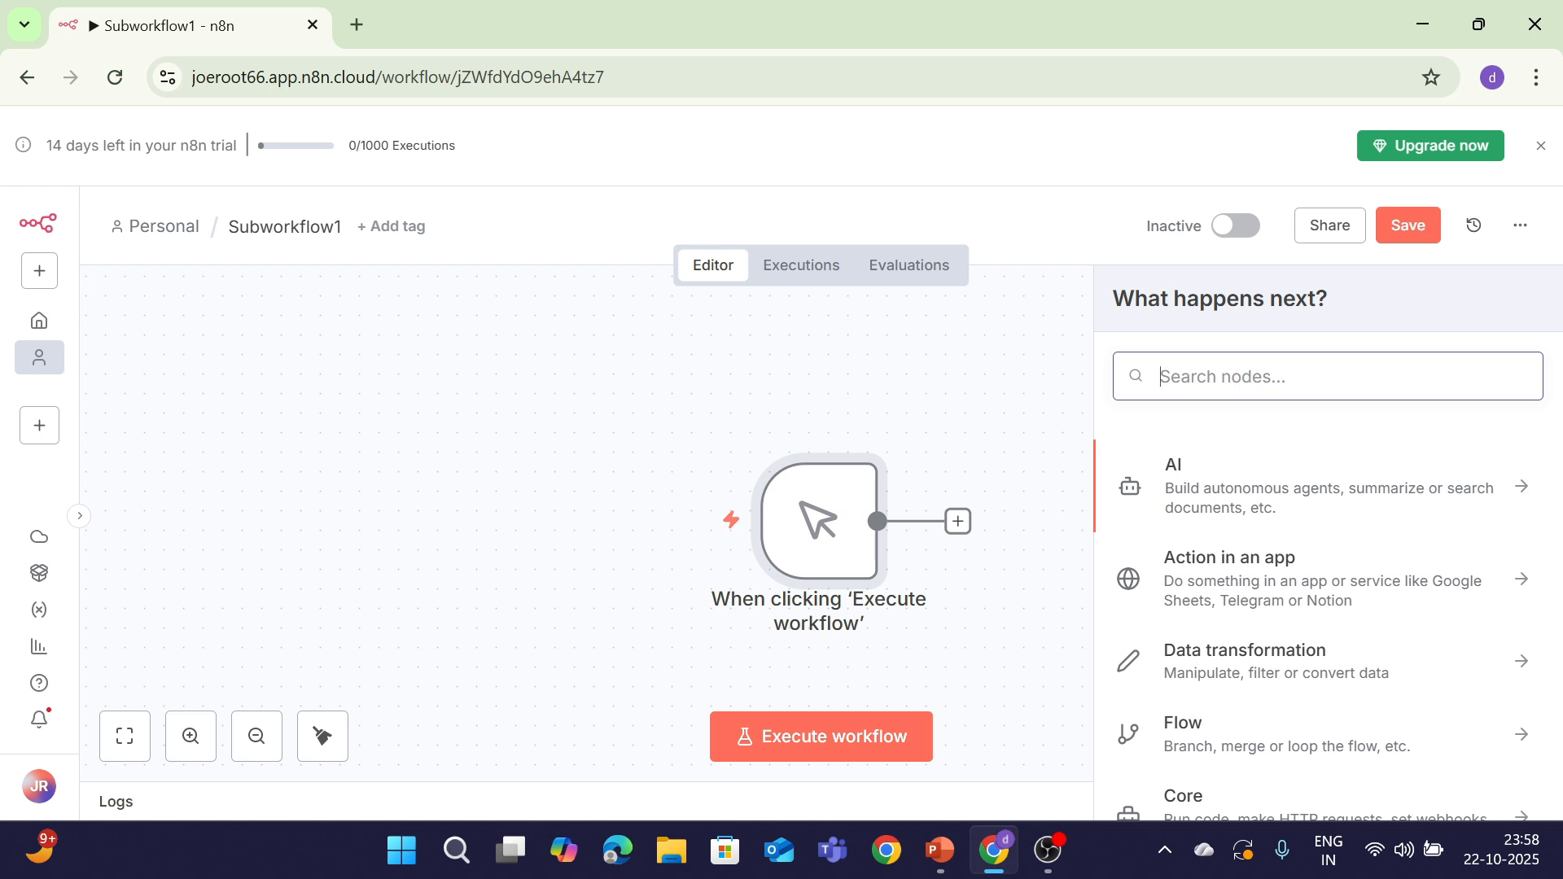
{"action": "type", "text": "functio"}
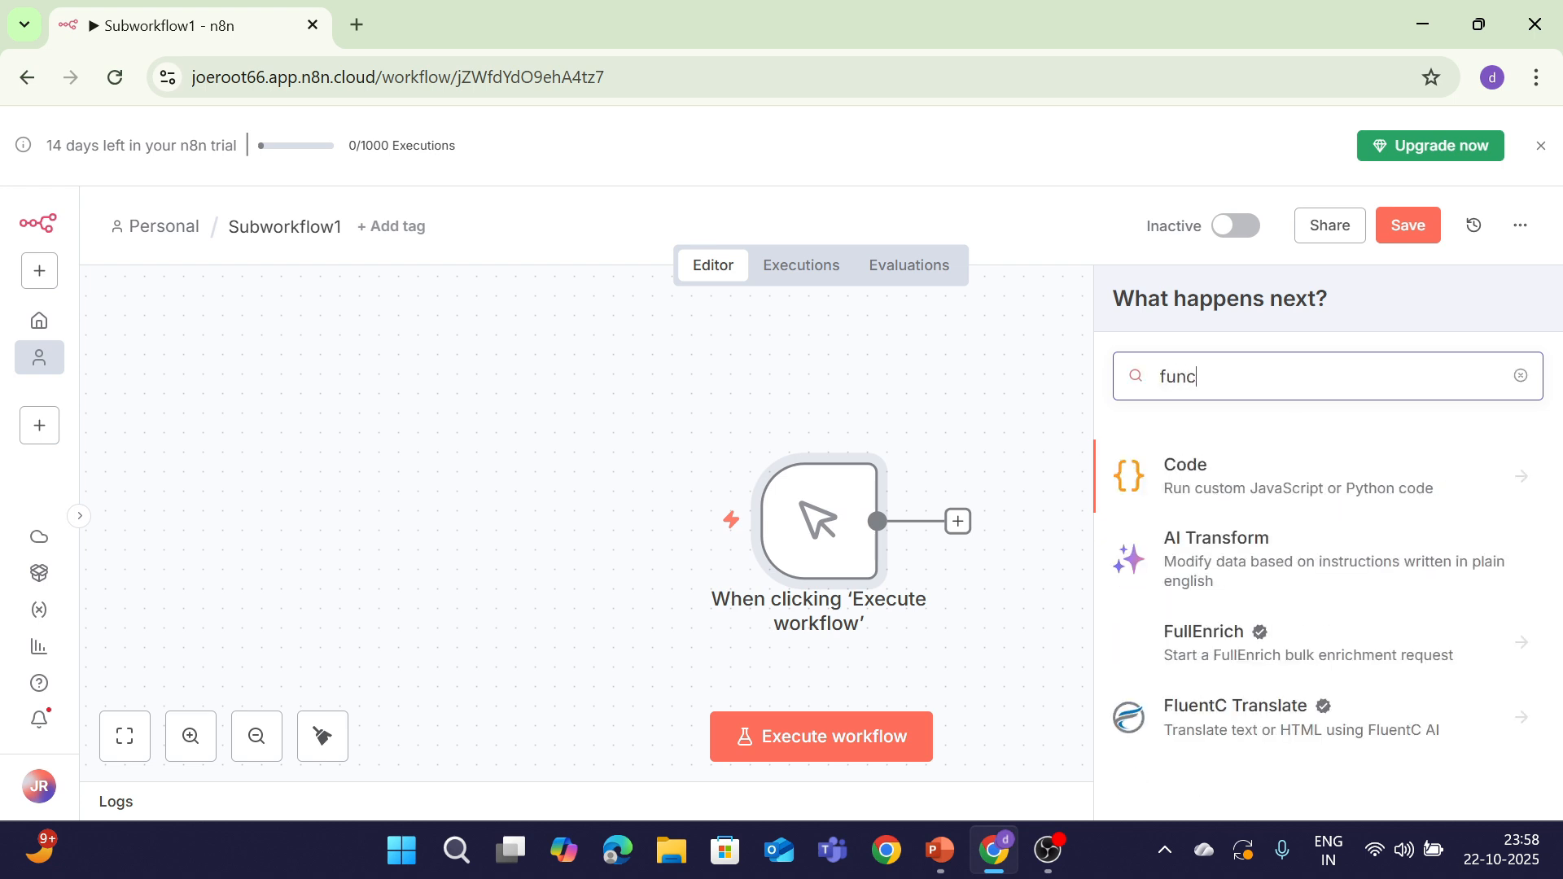
{"action": "left_click", "coordinate": [1339, 482]}
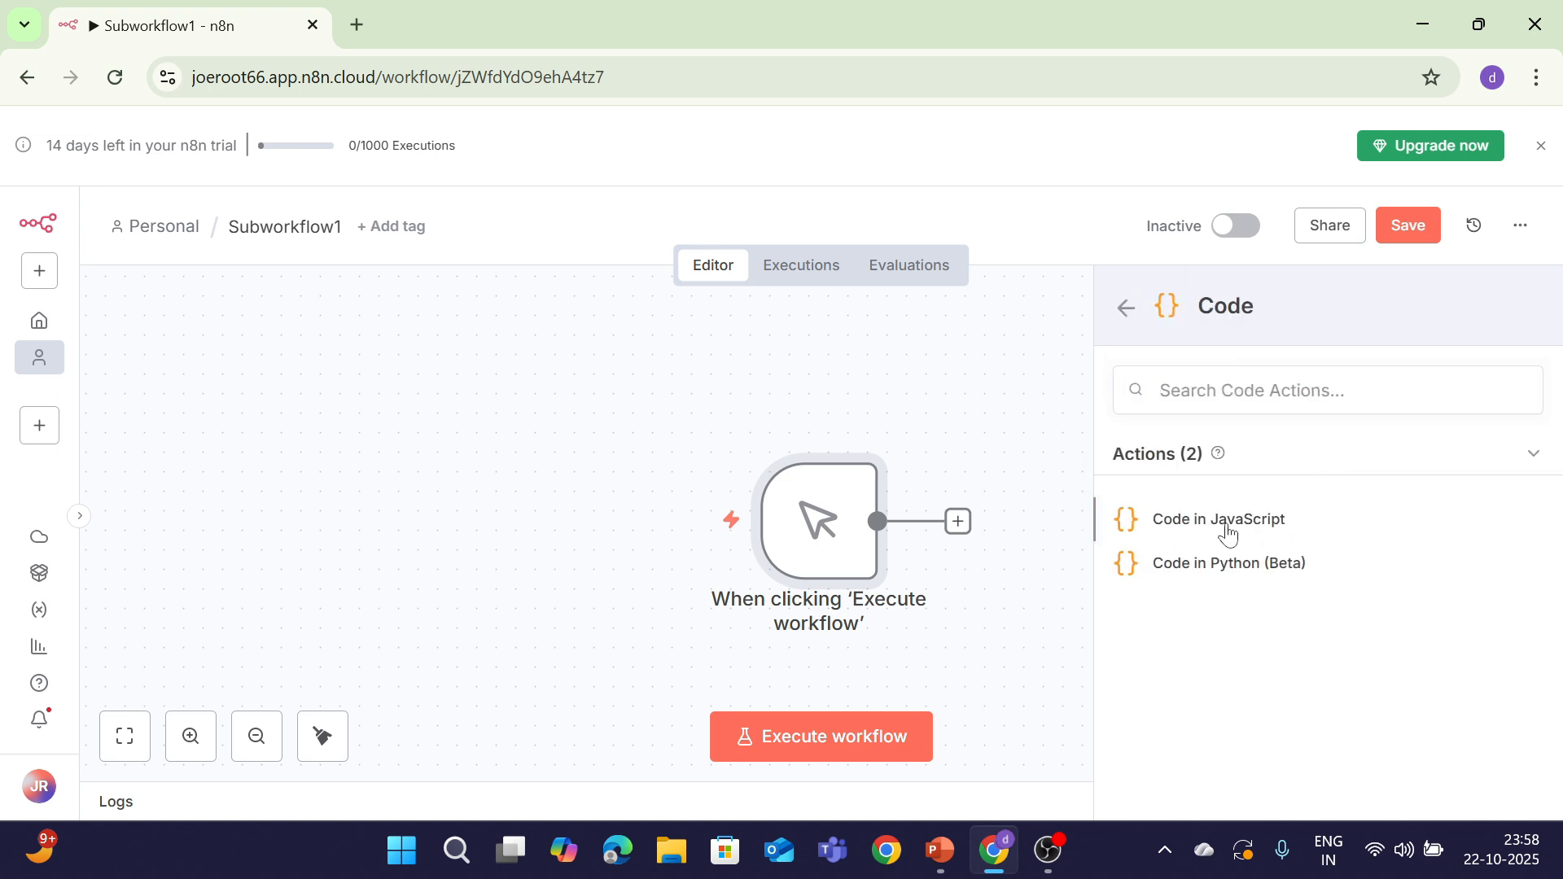
{"action": "left_click", "coordinate": [1222, 521]}
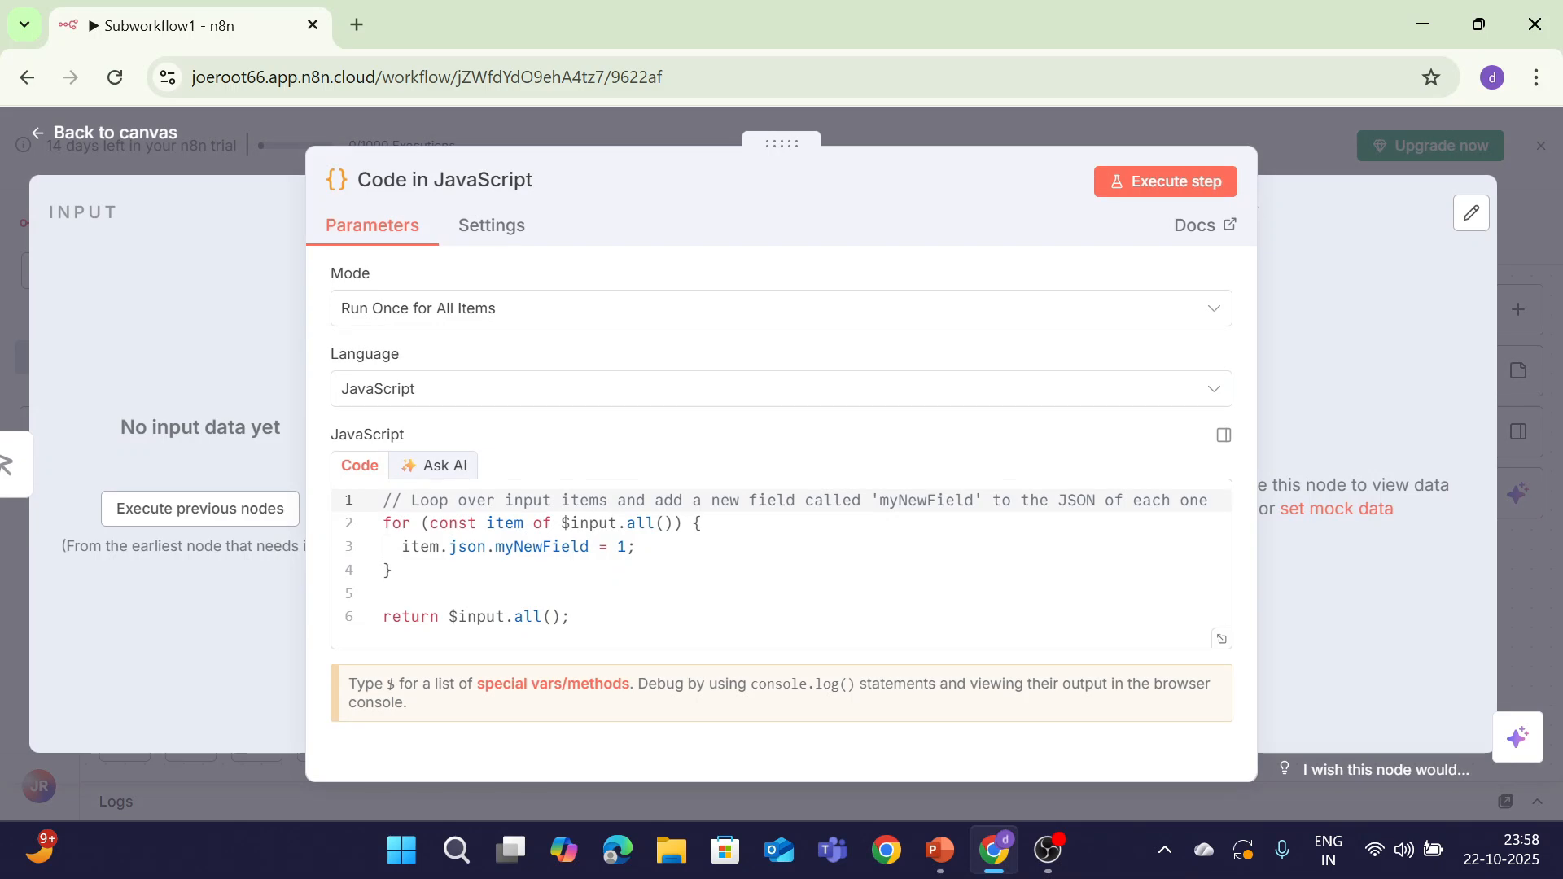
Replace the default JavaScript with a return of fullName from firstName and lastName and the message "Hello, ${$json["firstName"]}! Your full name is ready."
{"action": "key", "text": "ctrl+a"}
{"action": "key", "text": "BackSpace"}
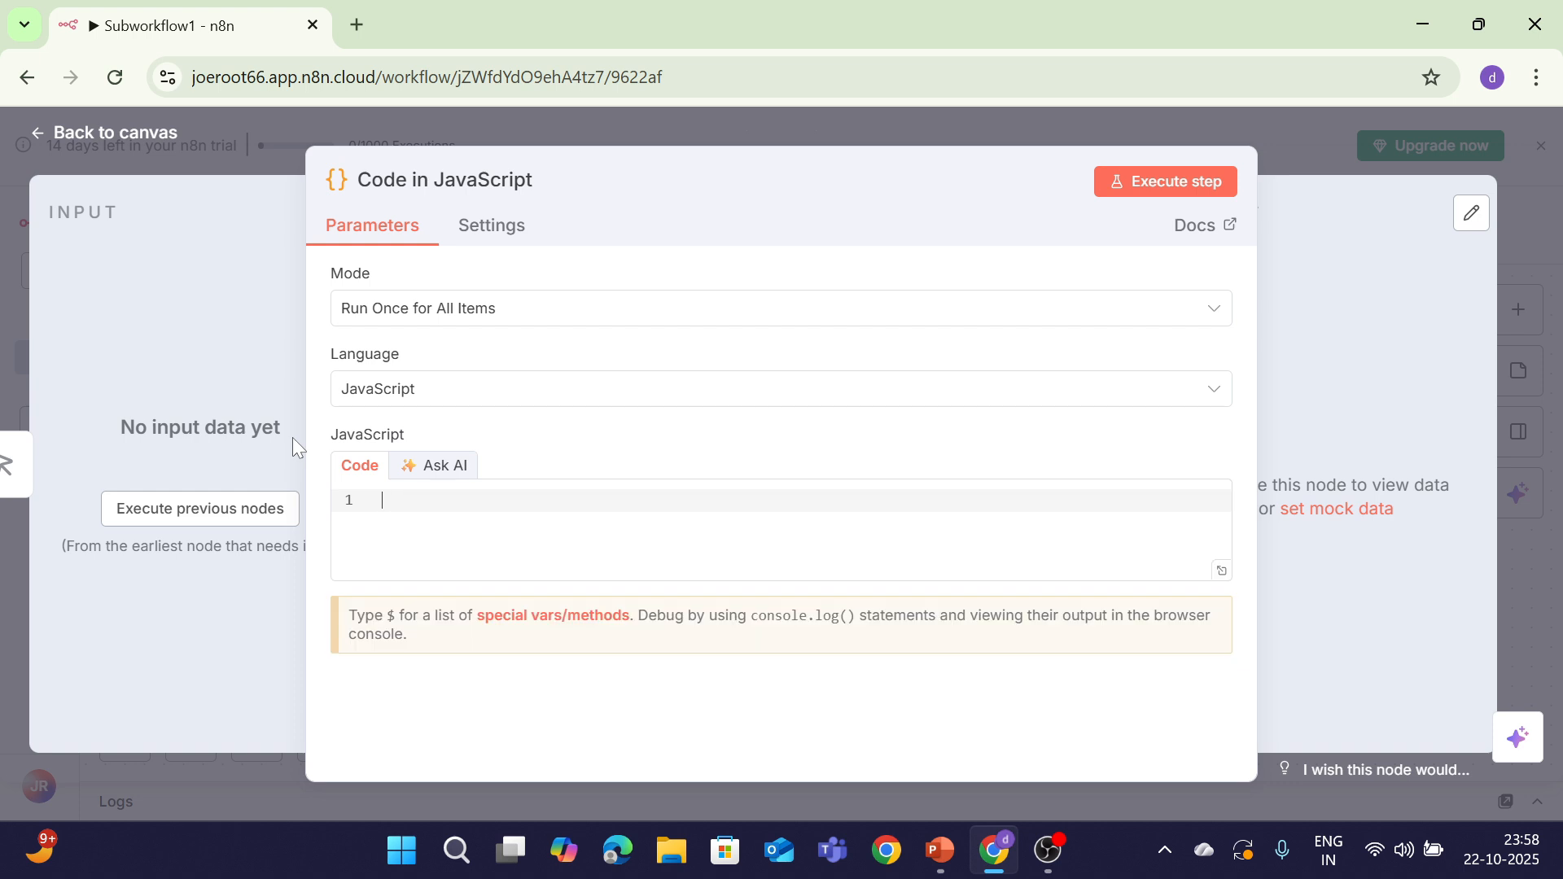
{"action": "type", "text": "return [{   fullName: ${$json[\"firstName\"]} ${$json[\"lastName\"]},   message: Hello, ${$json[\"firstName\"]}! Your full name is ready. }];"}
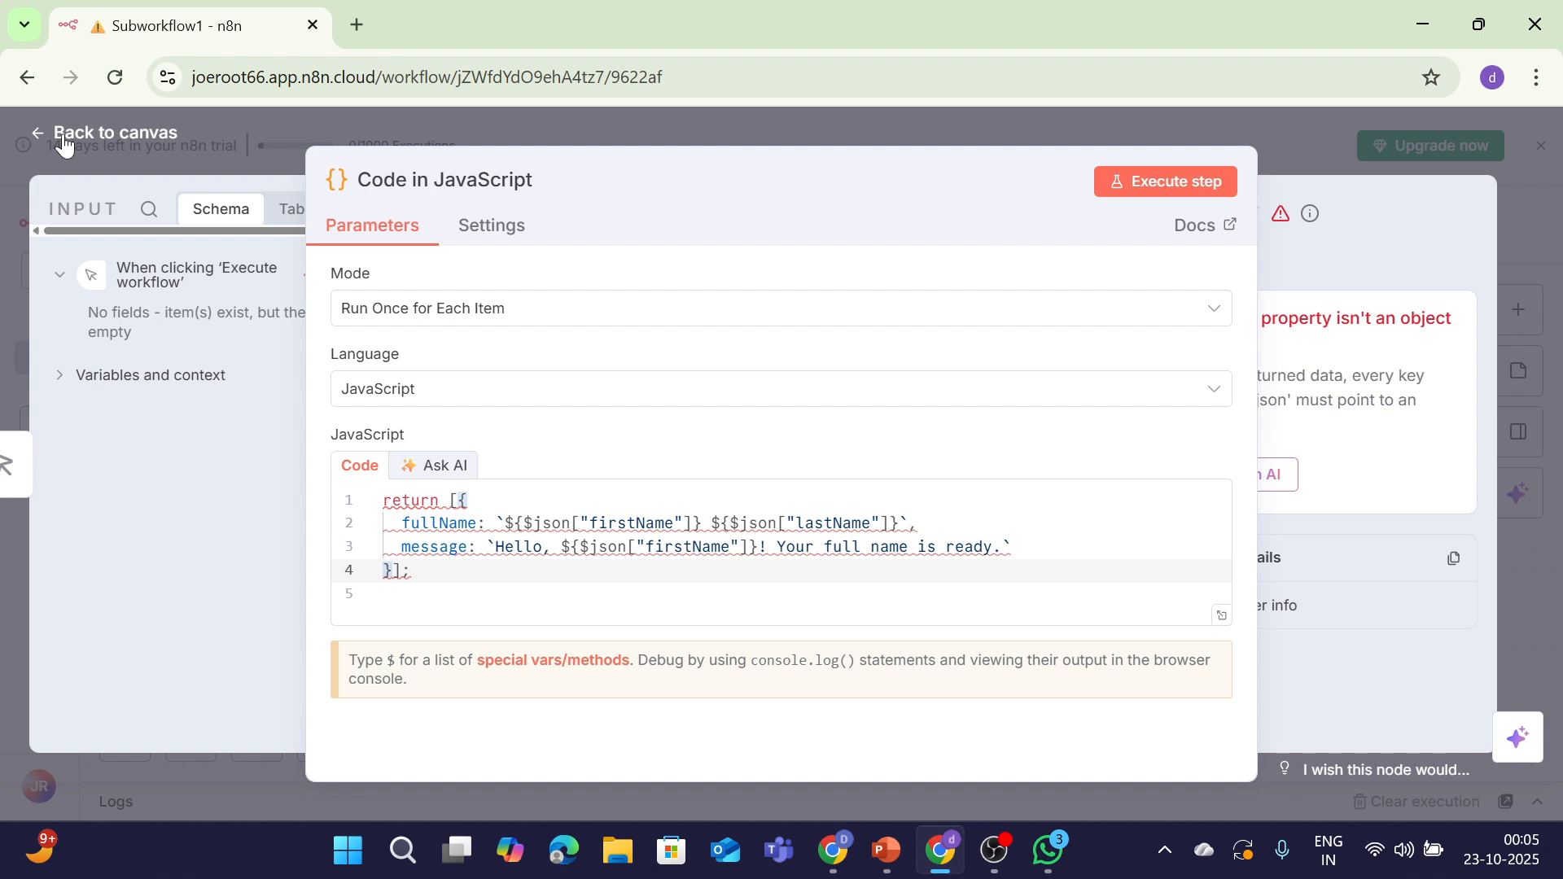
{"action": "left_click", "coordinate": [63, 134]}
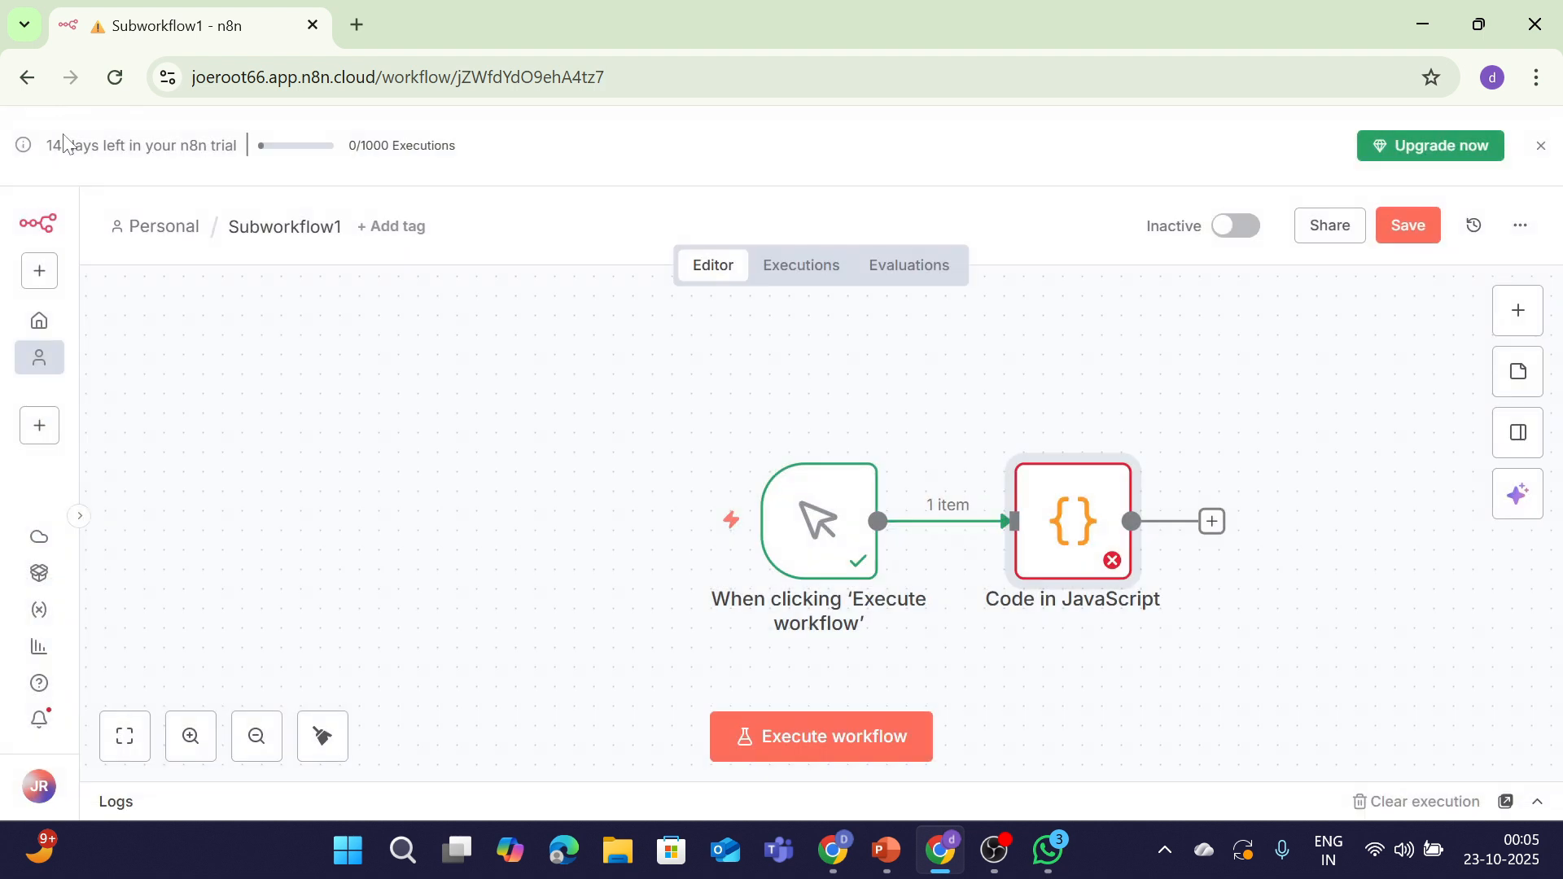
Save the changes to Subworkflow1 and open the main wf workflow from the Personal project
{"action": "left_click", "coordinate": [40, 272]}
{"action": "mouse_move", "coordinate": [128, 322]}
{"action": "mouse_move", "coordinate": [163, 360]}
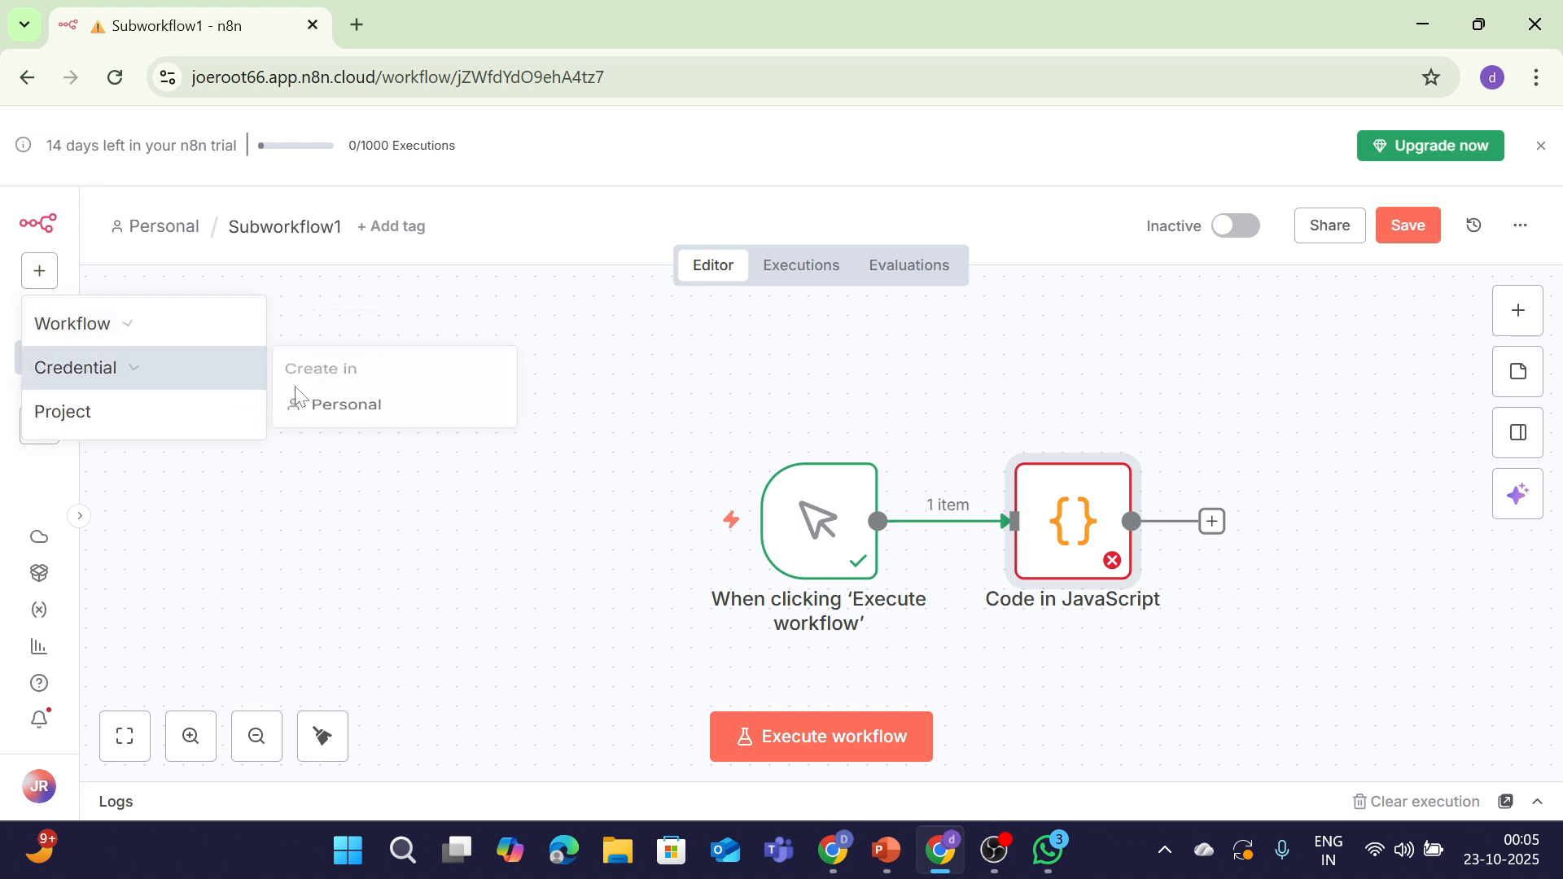
{"action": "left_click", "coordinate": [332, 412]}
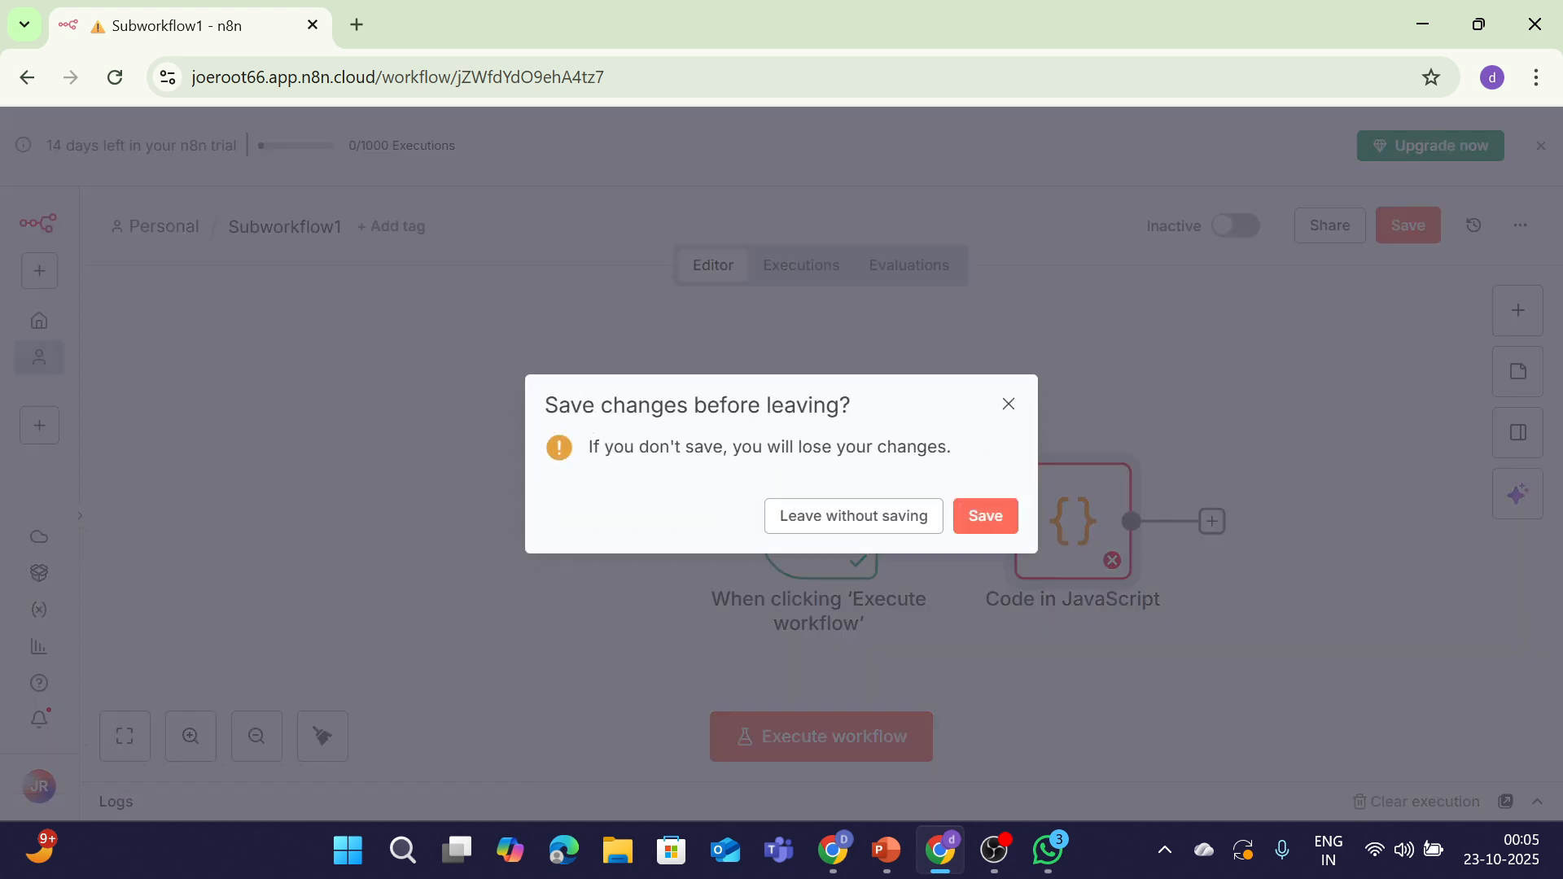
{"action": "left_click", "coordinate": [967, 521]}
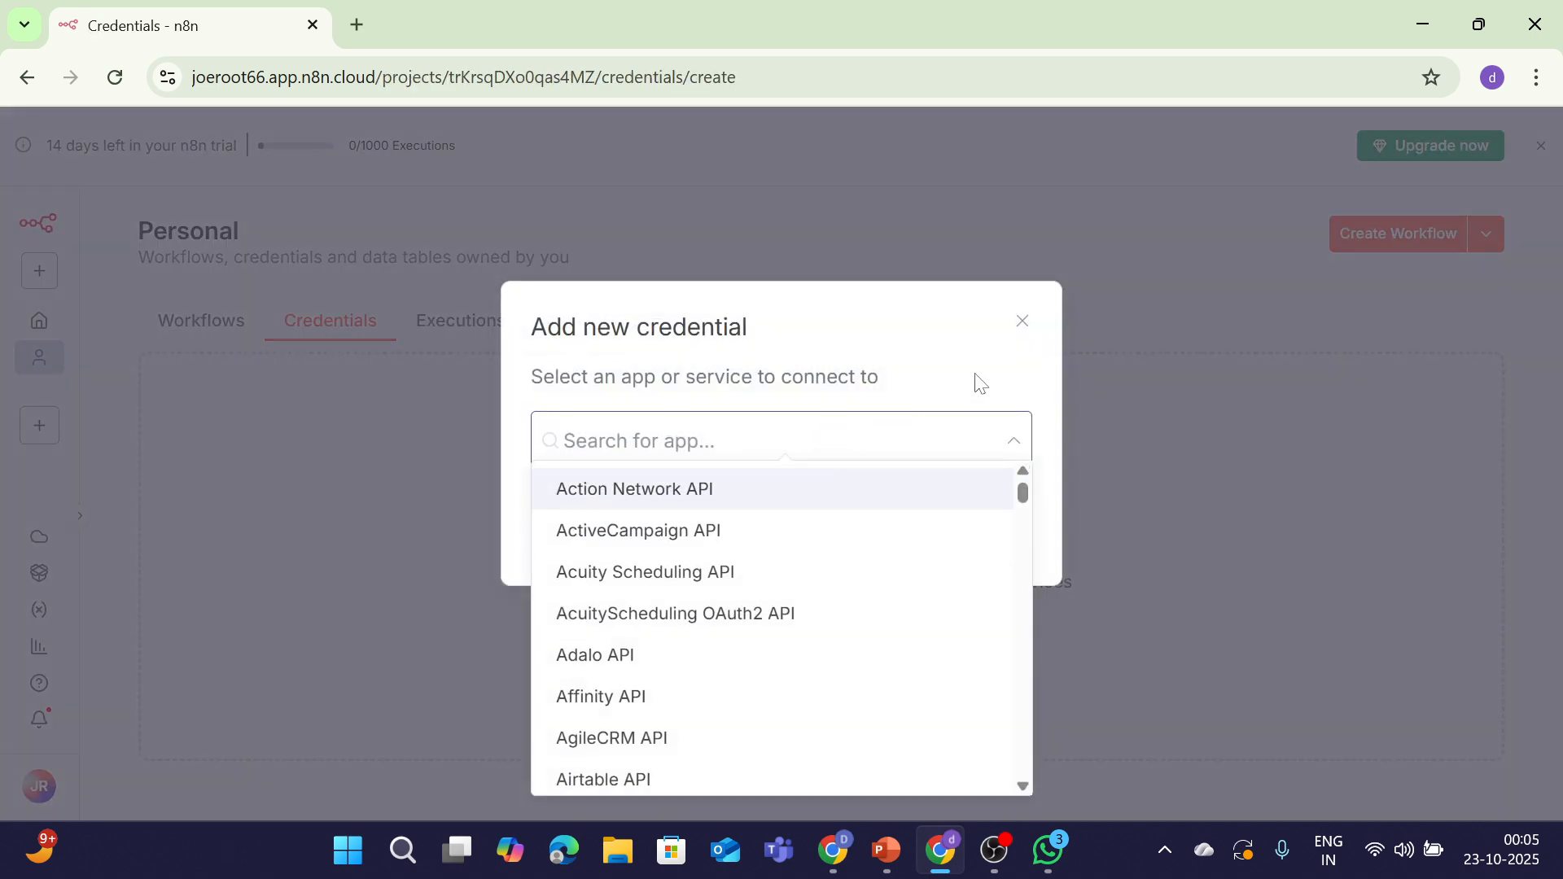
{"action": "left_click", "coordinate": [1044, 324]}
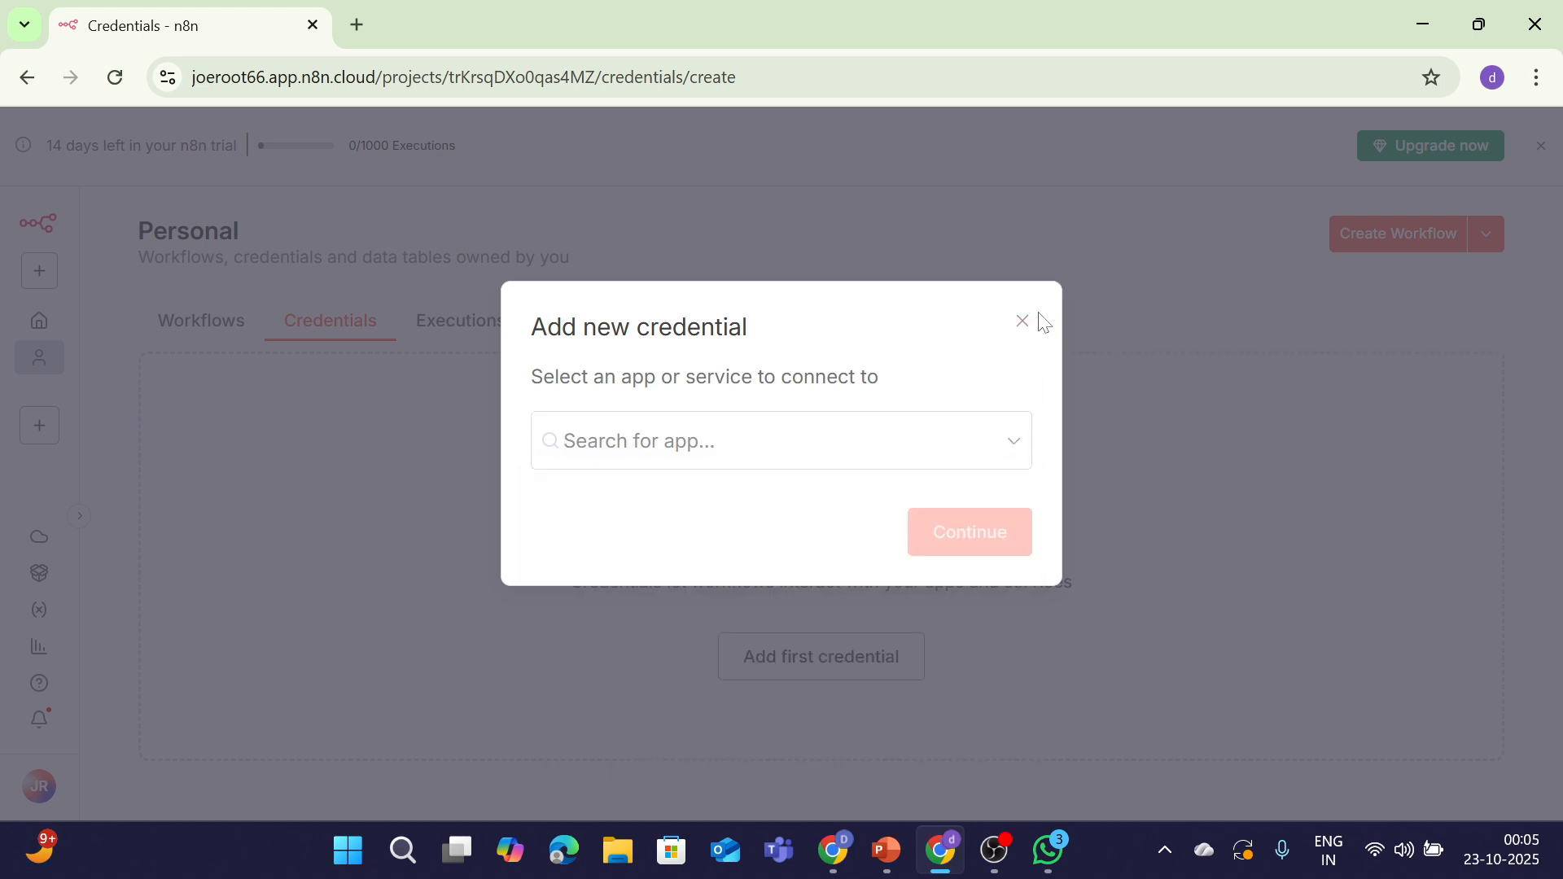
{"action": "left_click", "coordinate": [1025, 322]}
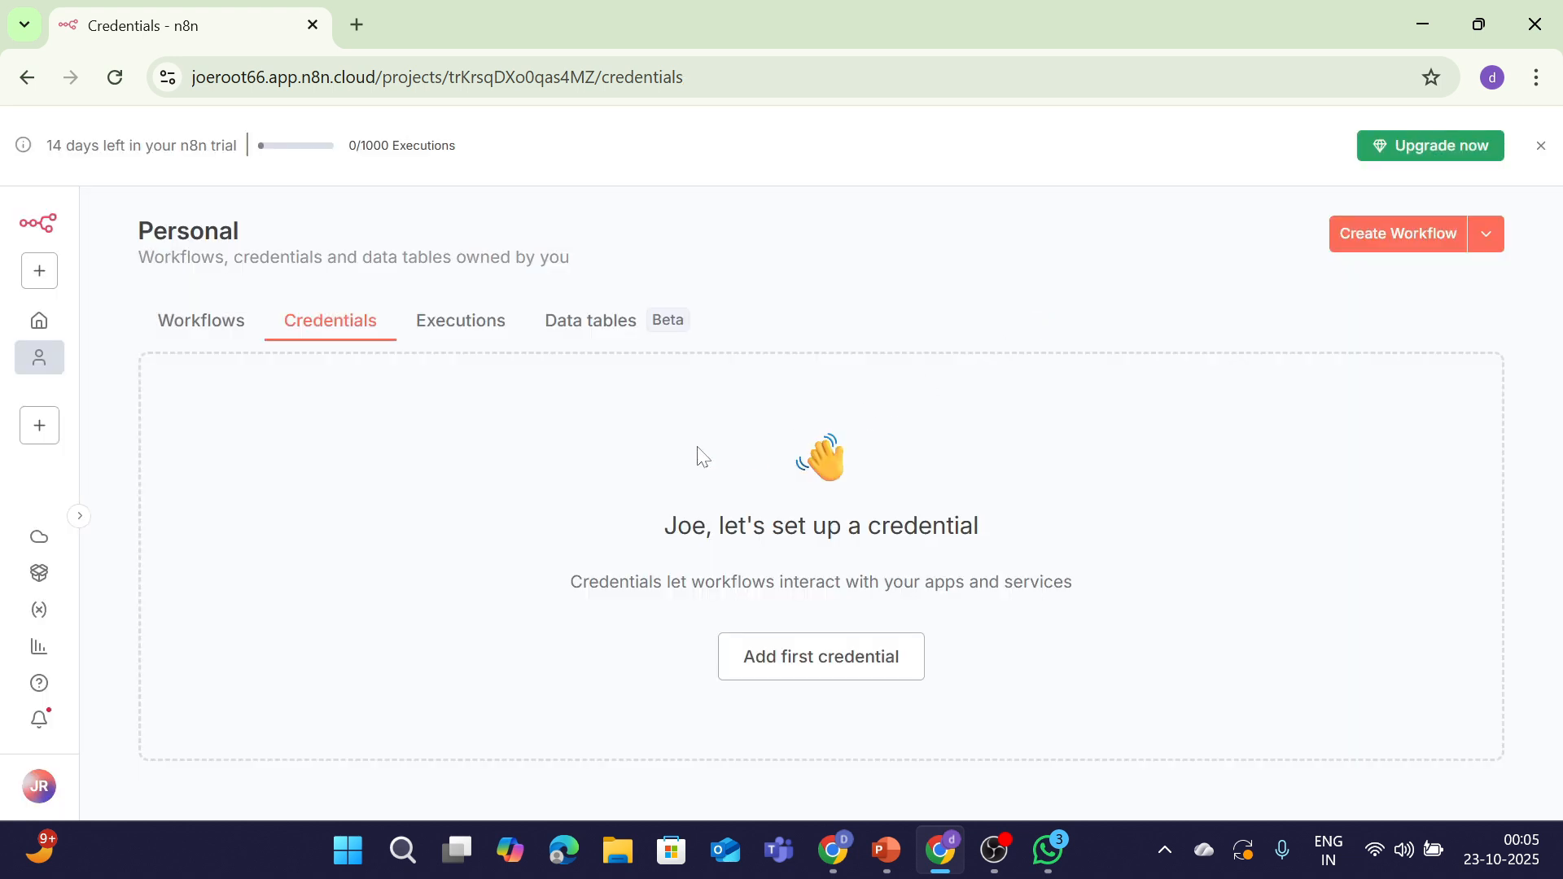
{"action": "left_click", "coordinate": [177, 329]}
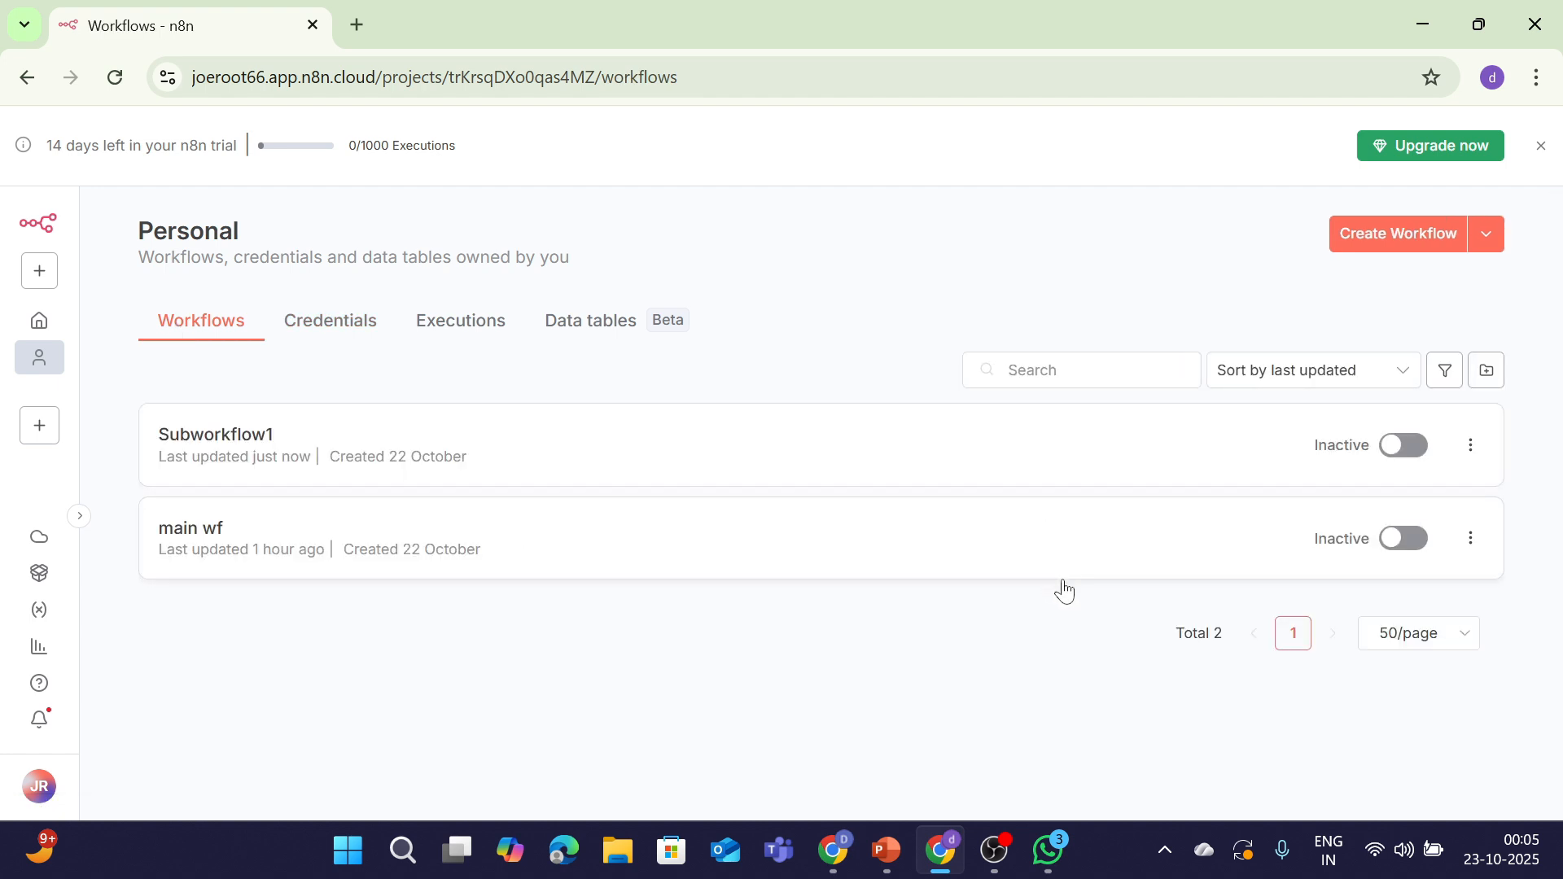
{"action": "left_click", "coordinate": [359, 559]}
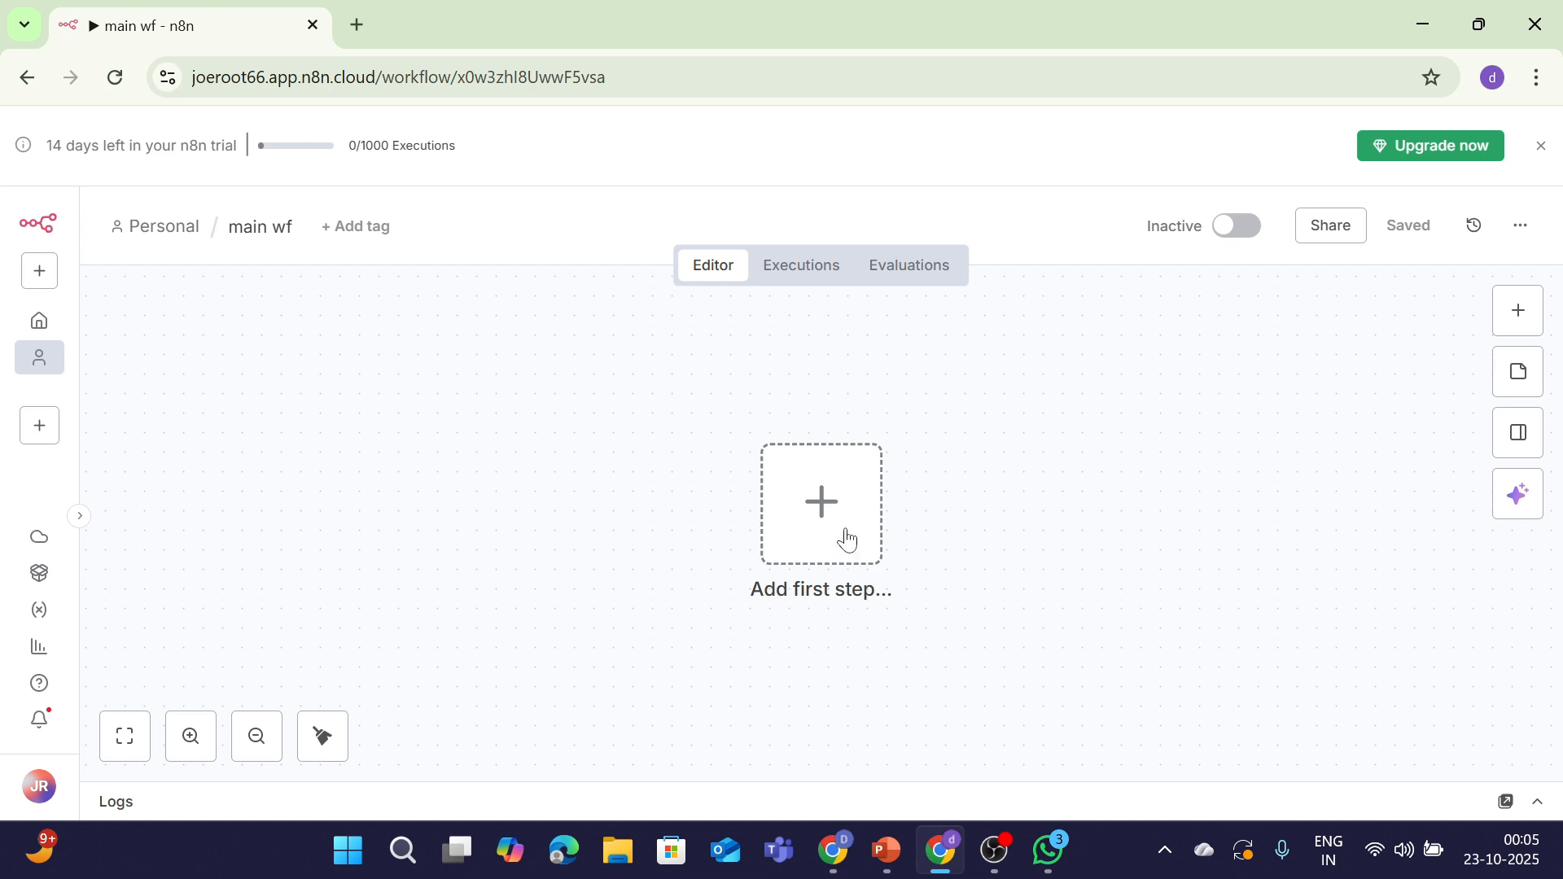
Start main wf with a manual trigger and connect an Edit Fields node after it
{"action": "left_click", "coordinate": [847, 538]}
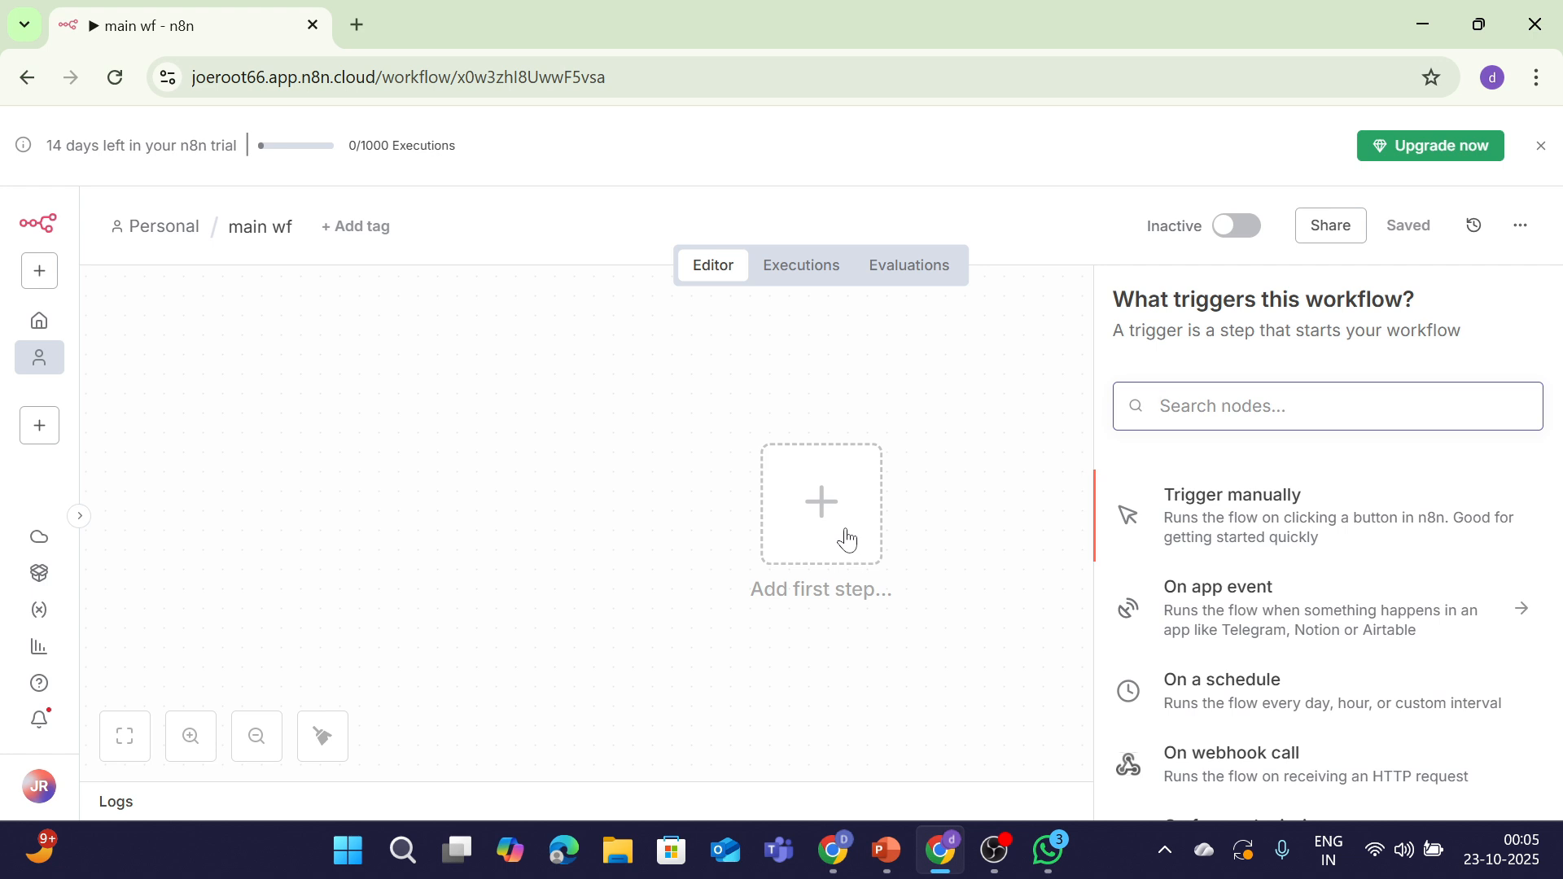
{"action": "left_click", "coordinate": [1237, 522]}
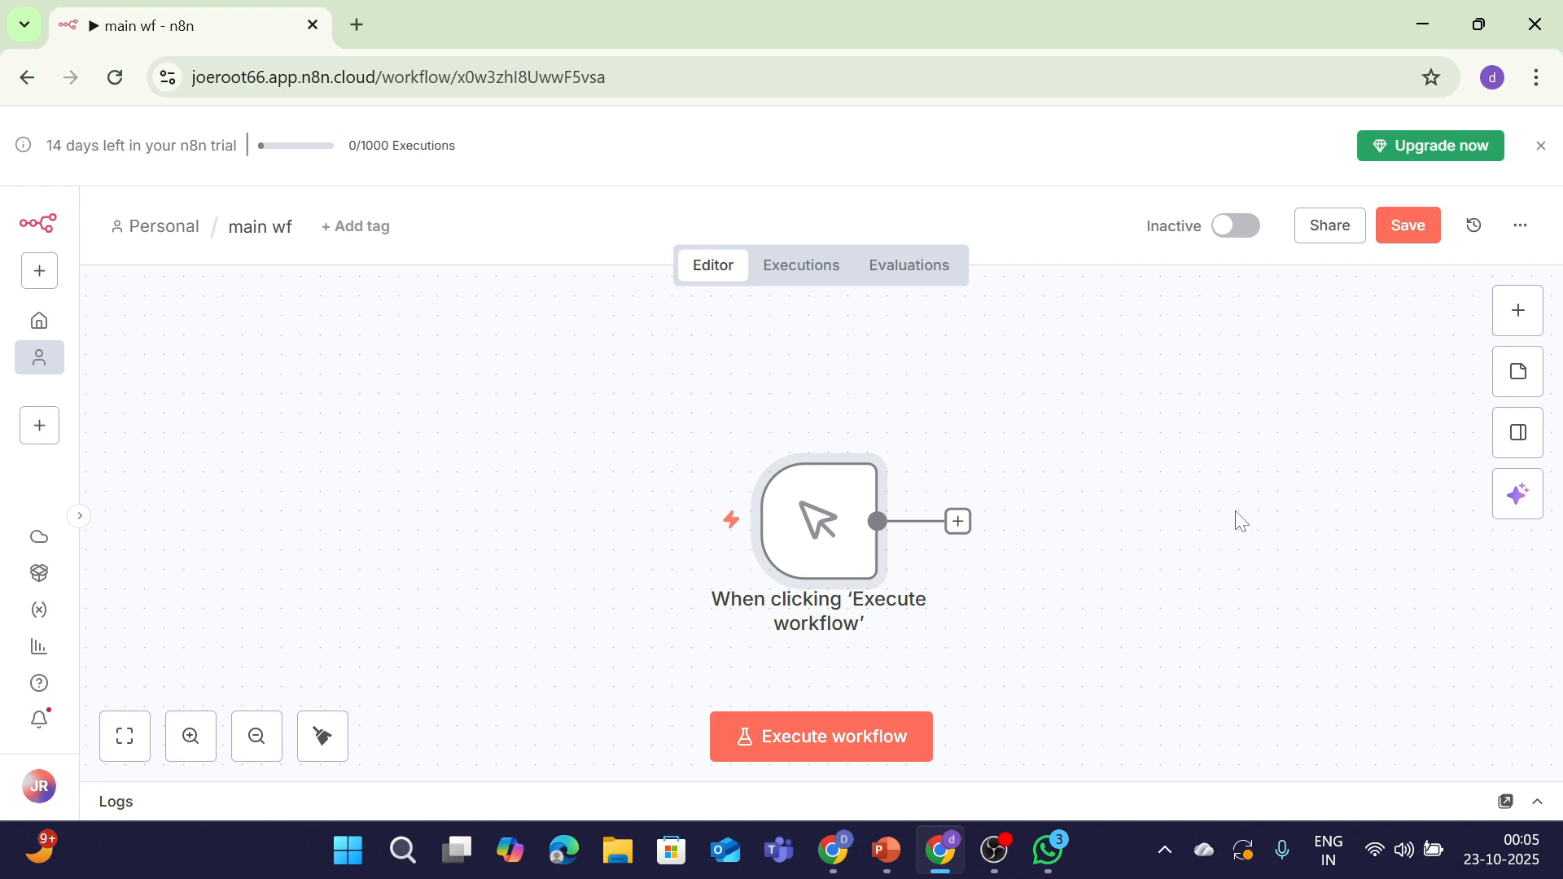
{"action": "left_click", "coordinate": [958, 523]}
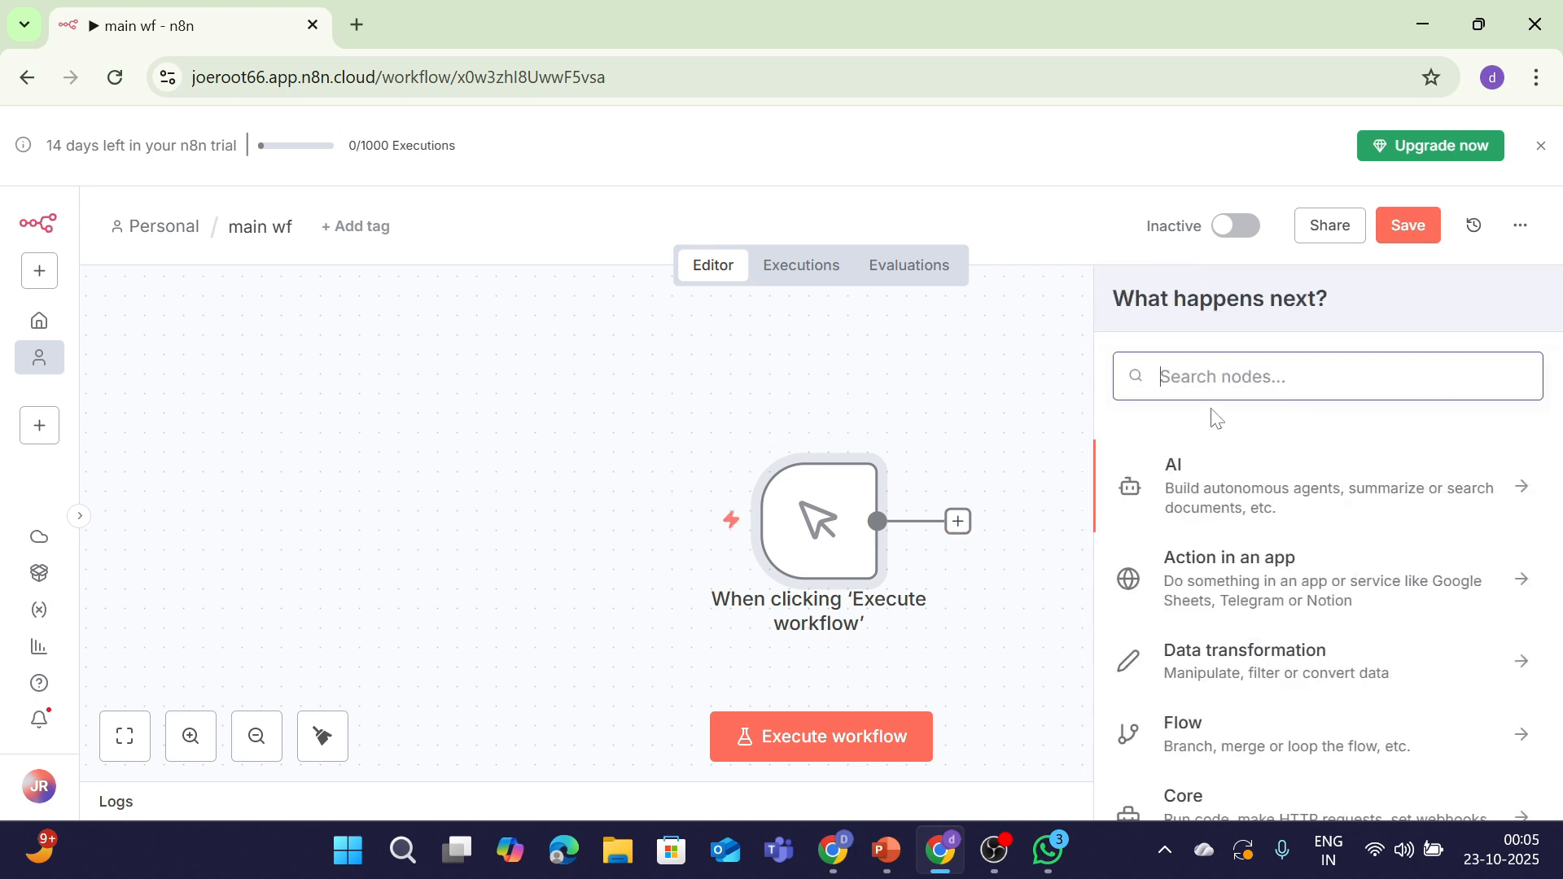
{"action": "type", "text": "ed"}
{"action": "left_click", "coordinate": [1214, 637]}
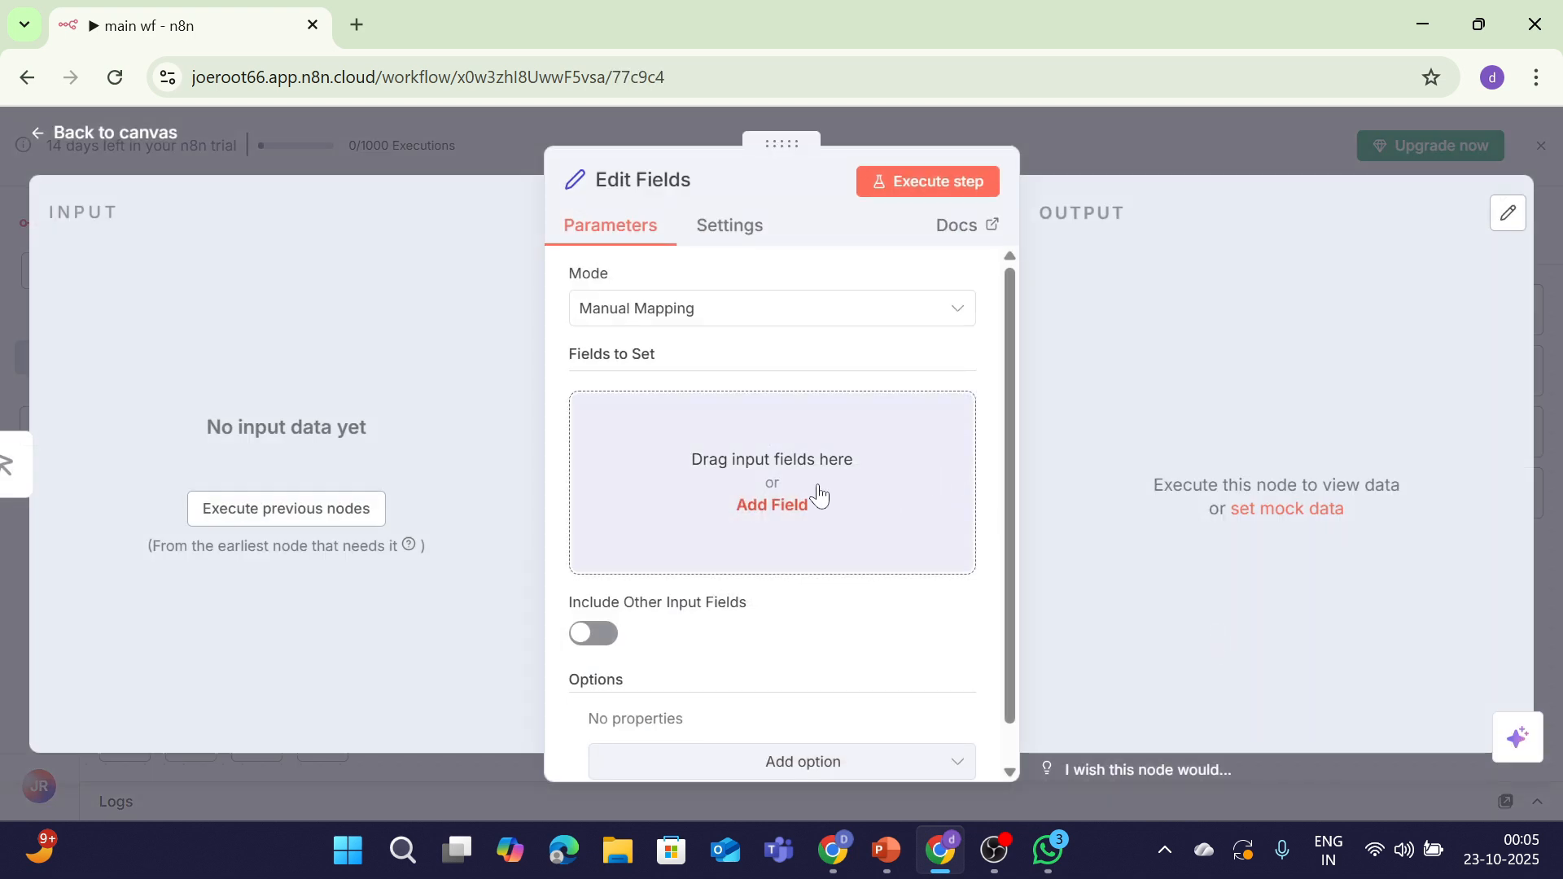
Add a string field named Firstname to the Edit Fields node and enter the person's first name as its value
{"action": "left_click", "coordinate": [781, 505]}
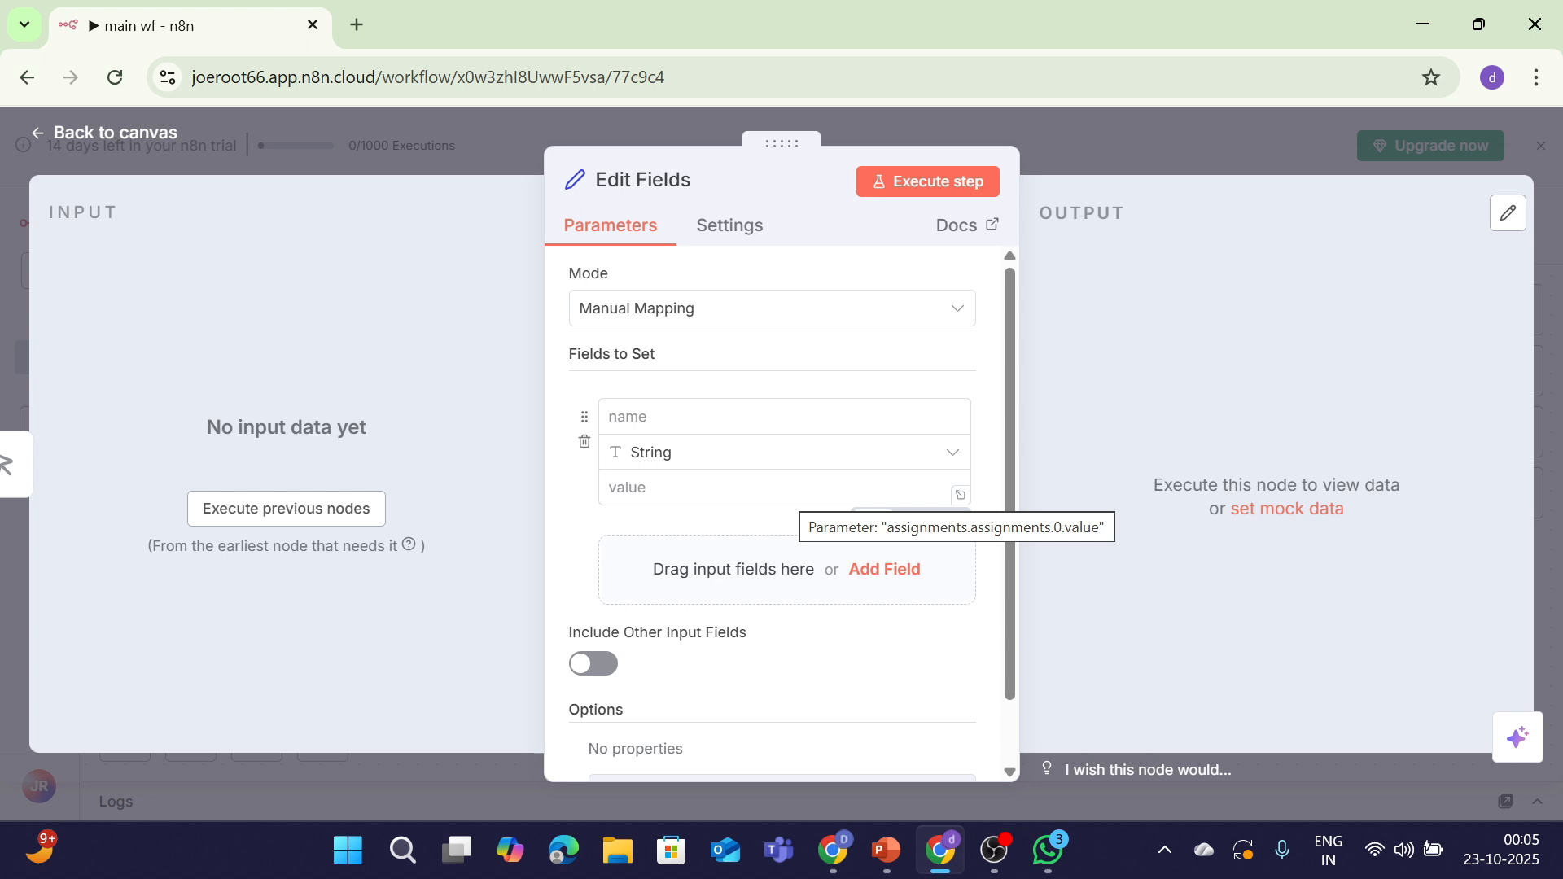
{"action": "left_click", "coordinate": [651, 416]}
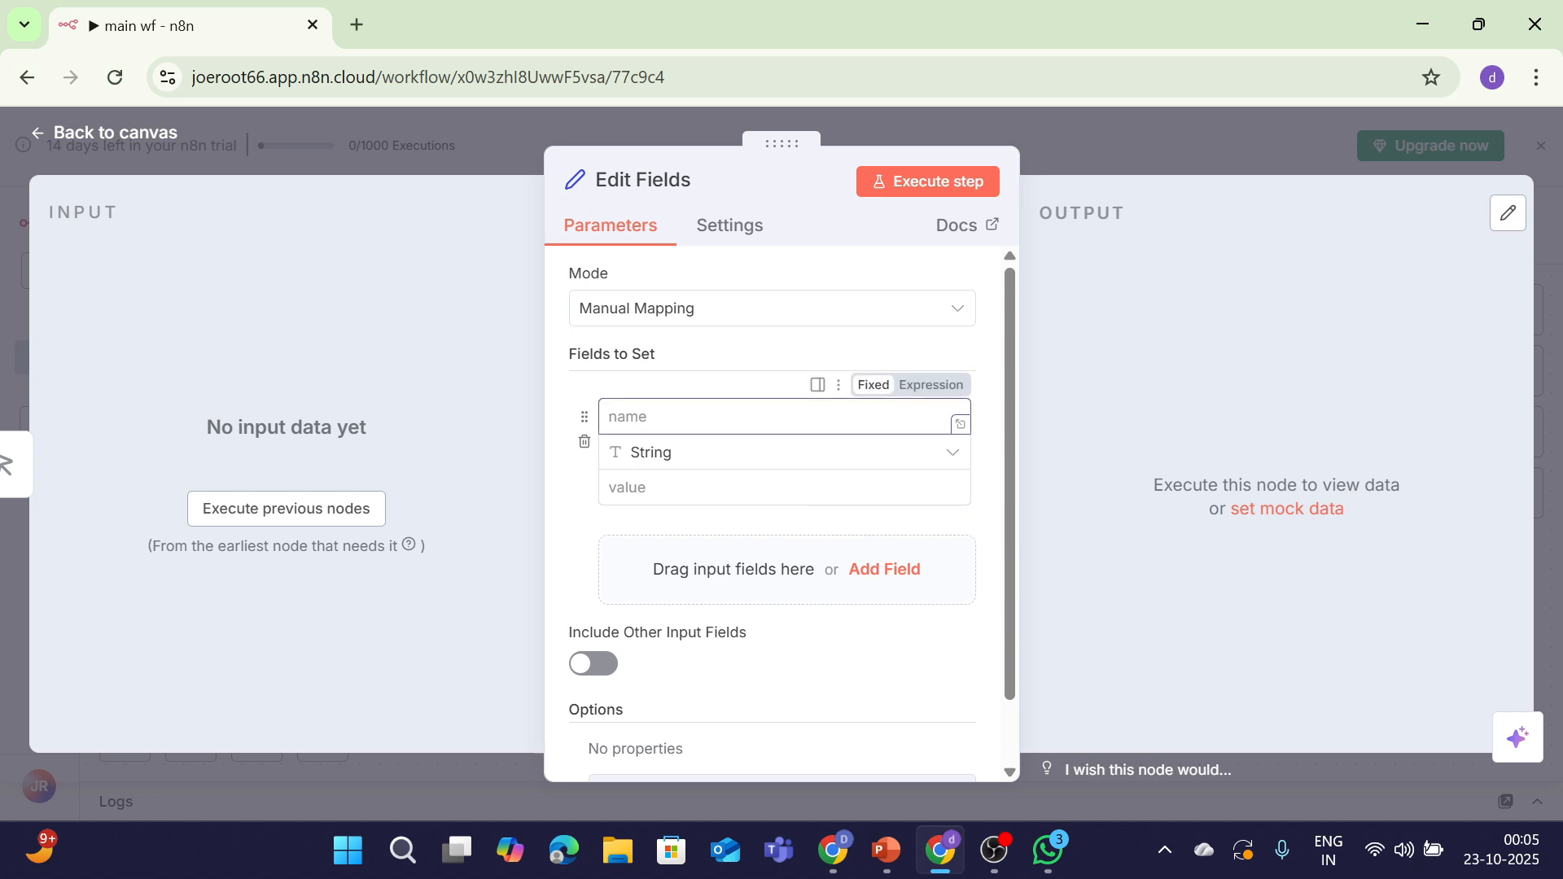
{"action": "type", "text": "Firstname"}
{"action": "left_click", "coordinate": [733, 487]}
{"action": "type", "text": "Dustin"}
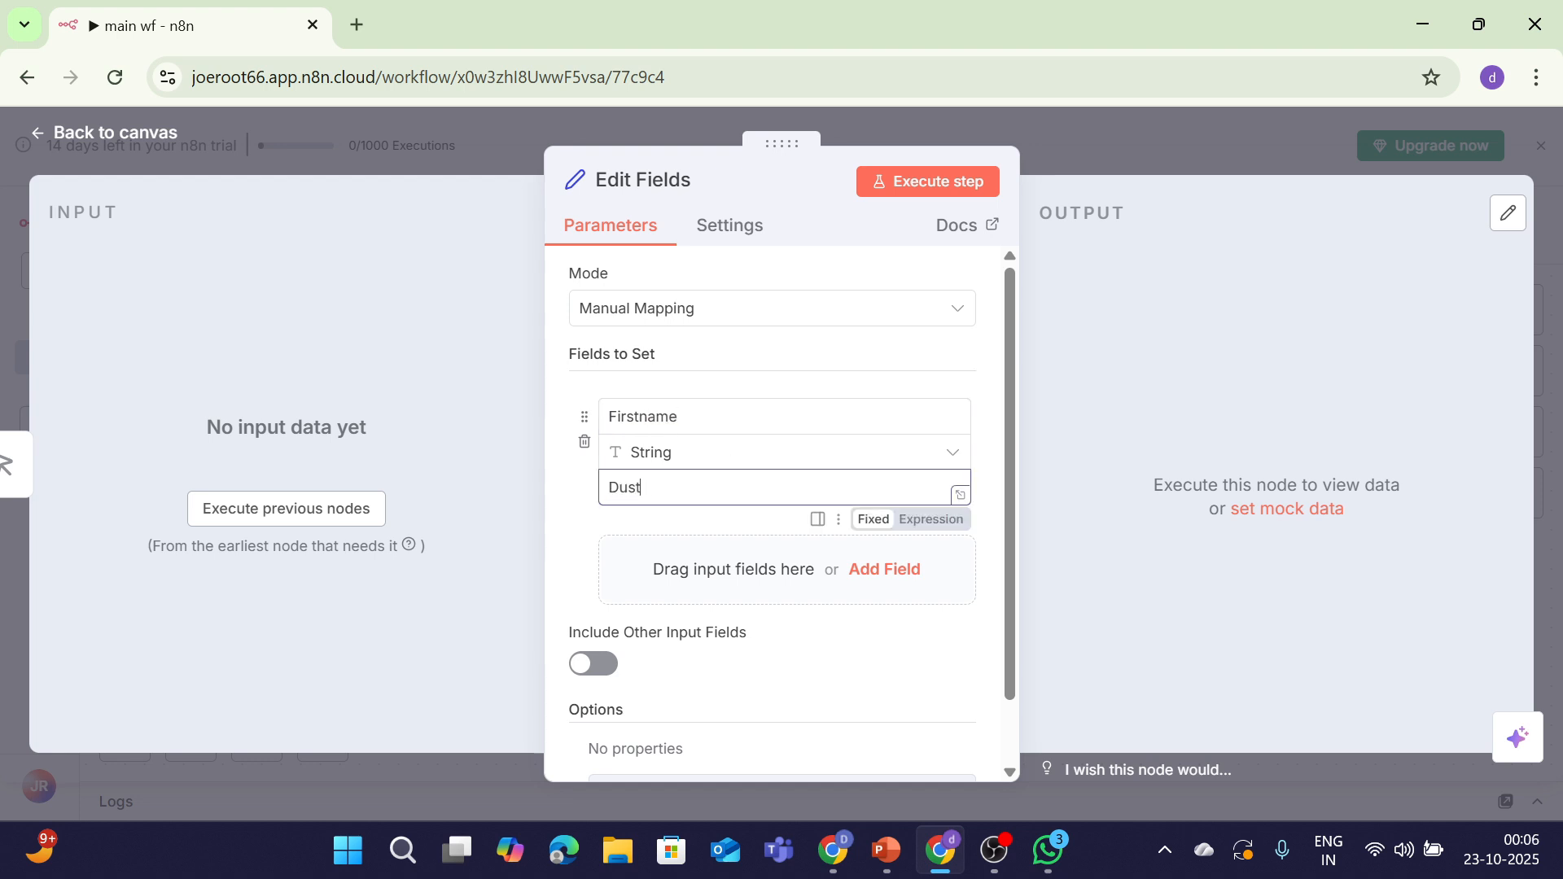
{"action": "key", "text": "BackSpace"}
{"action": "type", "text": "in"}
Add a second string field named Lastname, enter the person's last name as its value, and return to the canvas
{"action": "left_click", "coordinate": [914, 576]}
{"action": "left_click", "coordinate": [782, 551]}
{"action": "type", "text": "Lastname"}
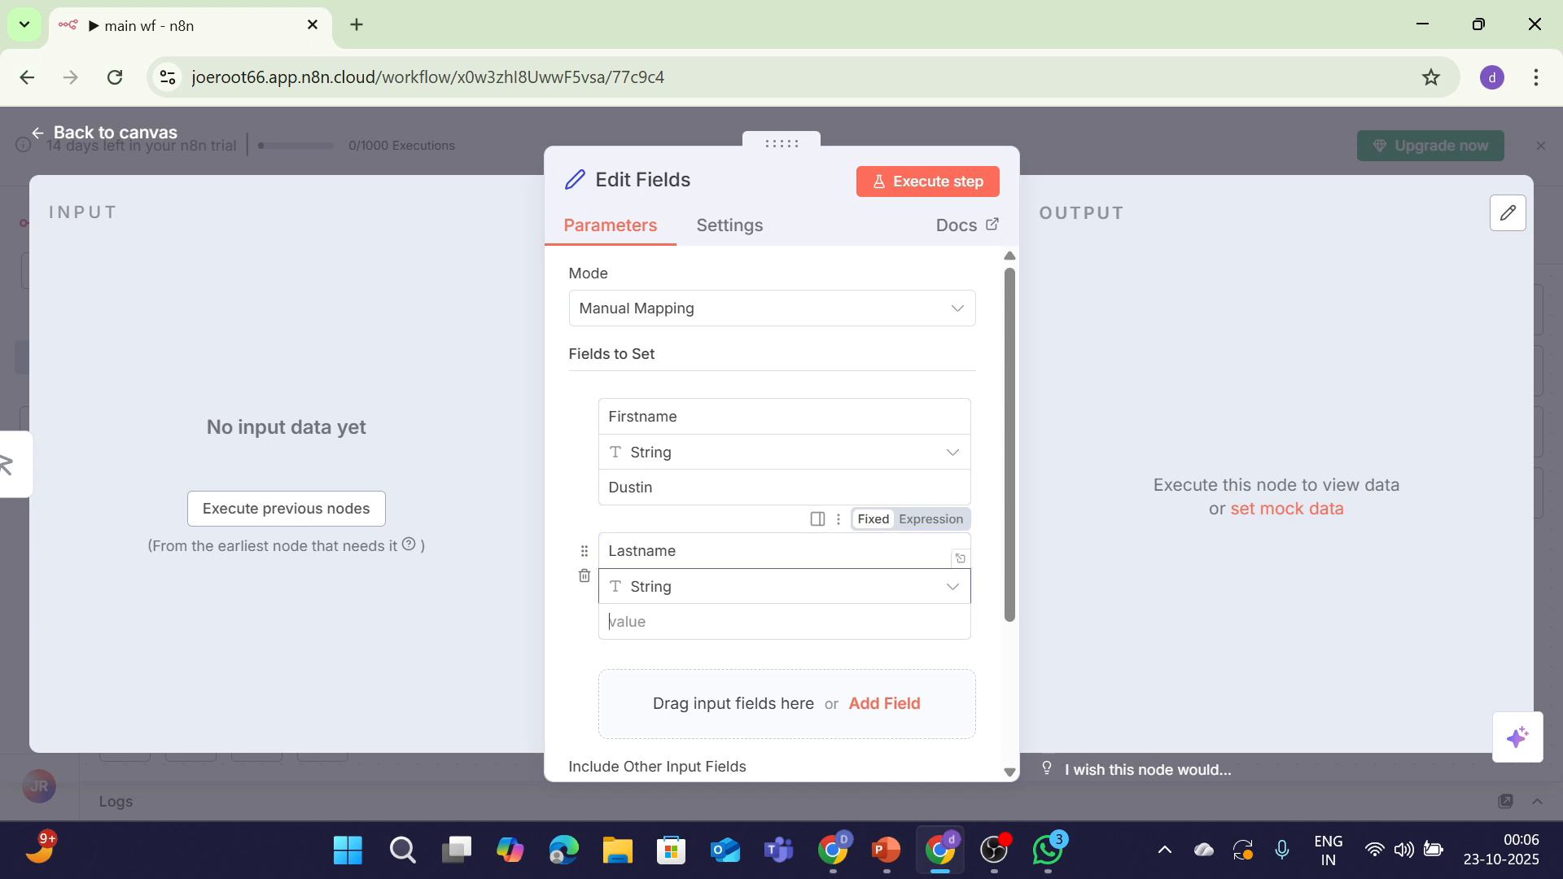
{"action": "left_click", "coordinate": [652, 621]}
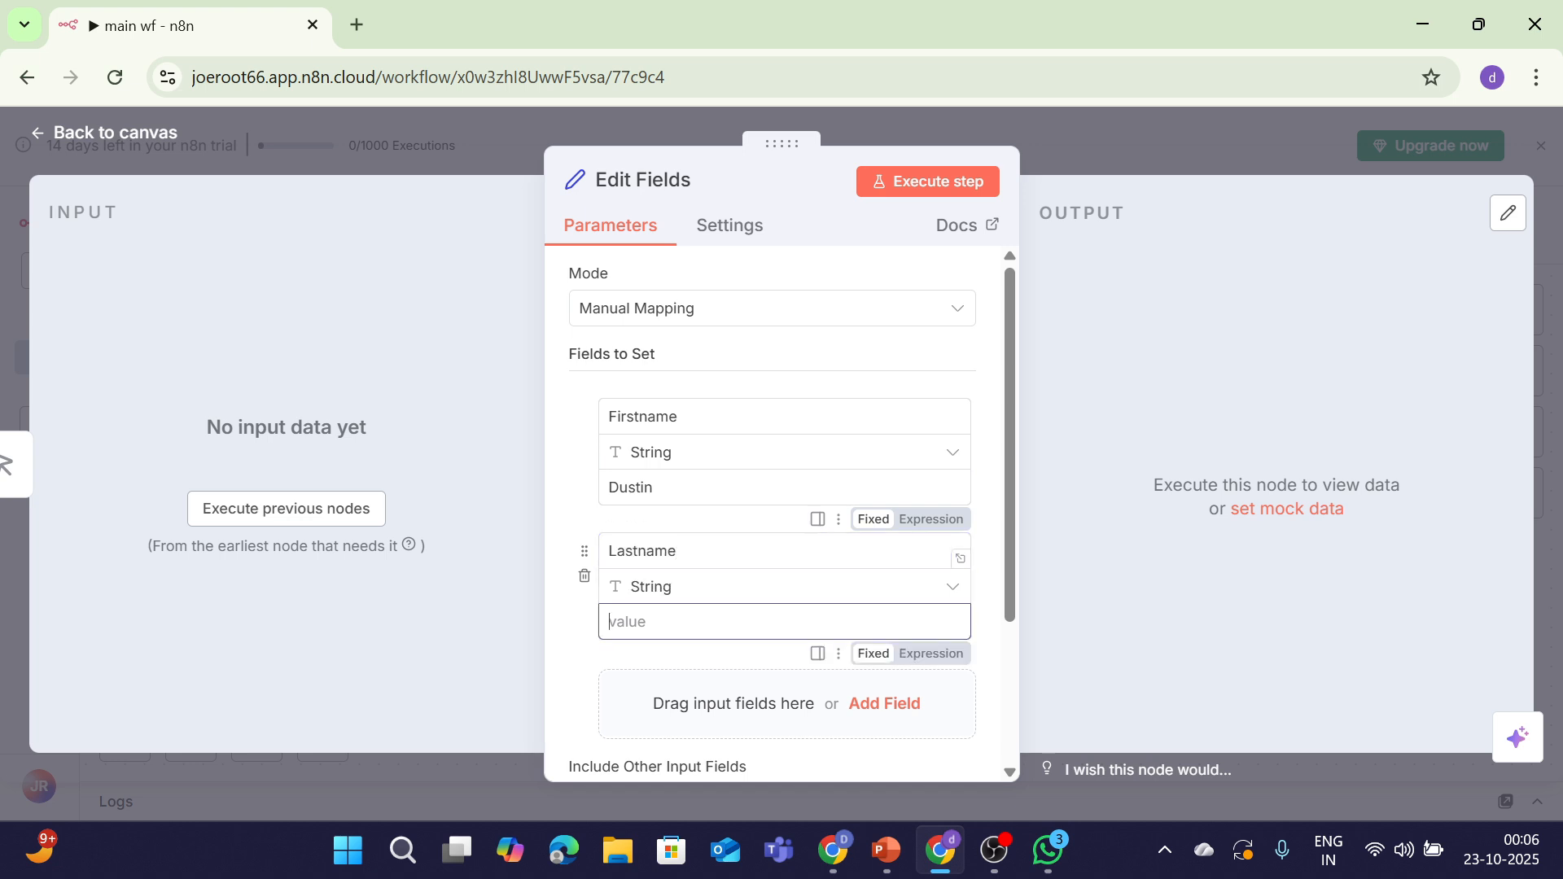
{"action": "type", "text": "Henderson"}
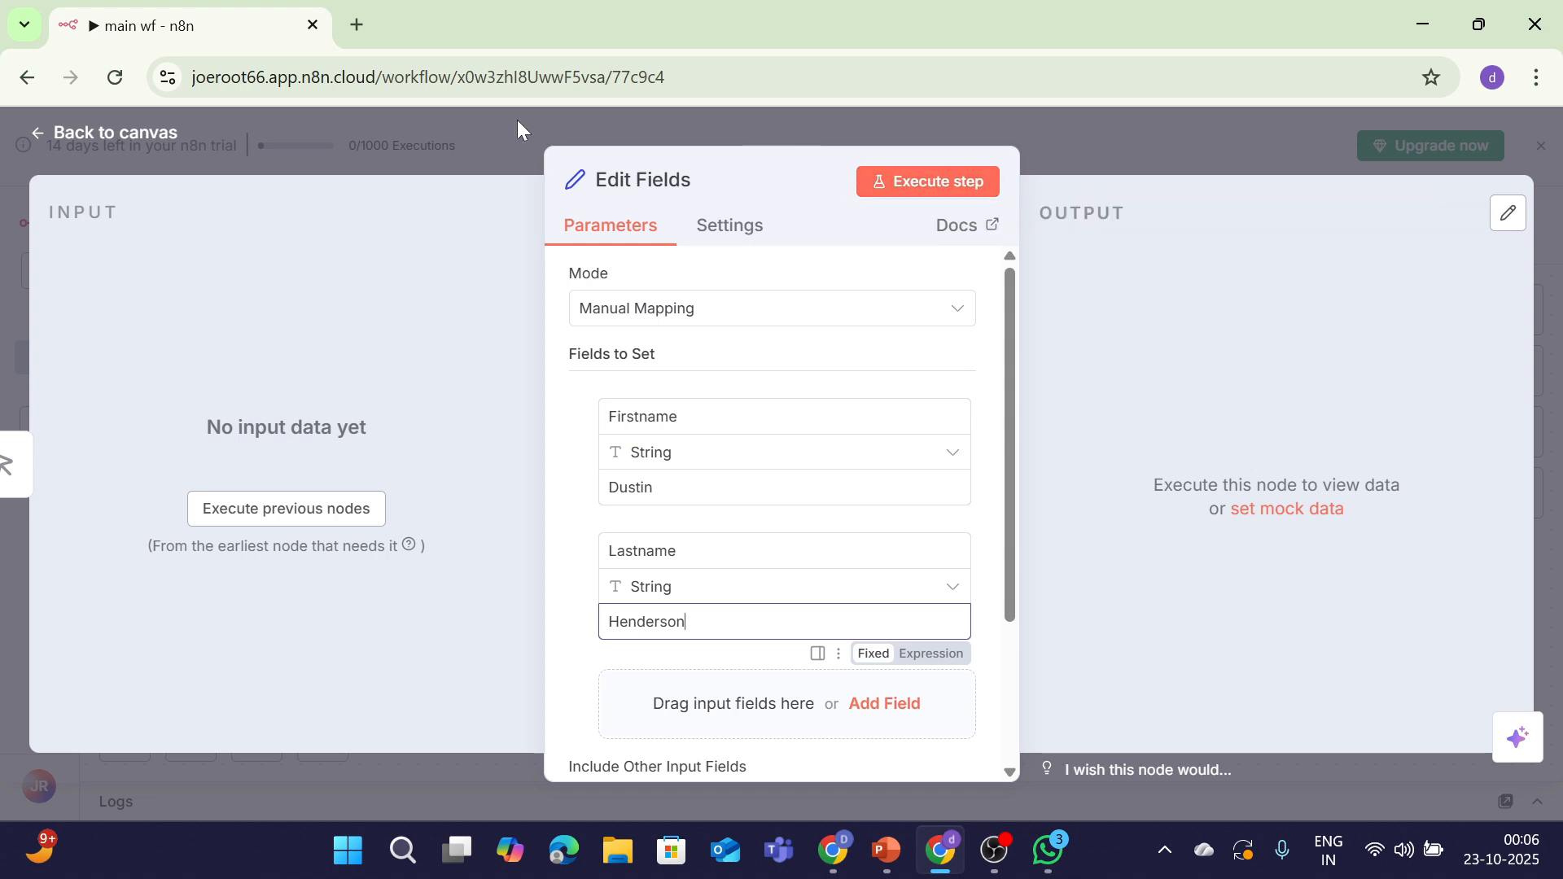
{"action": "left_click", "coordinate": [114, 132]}
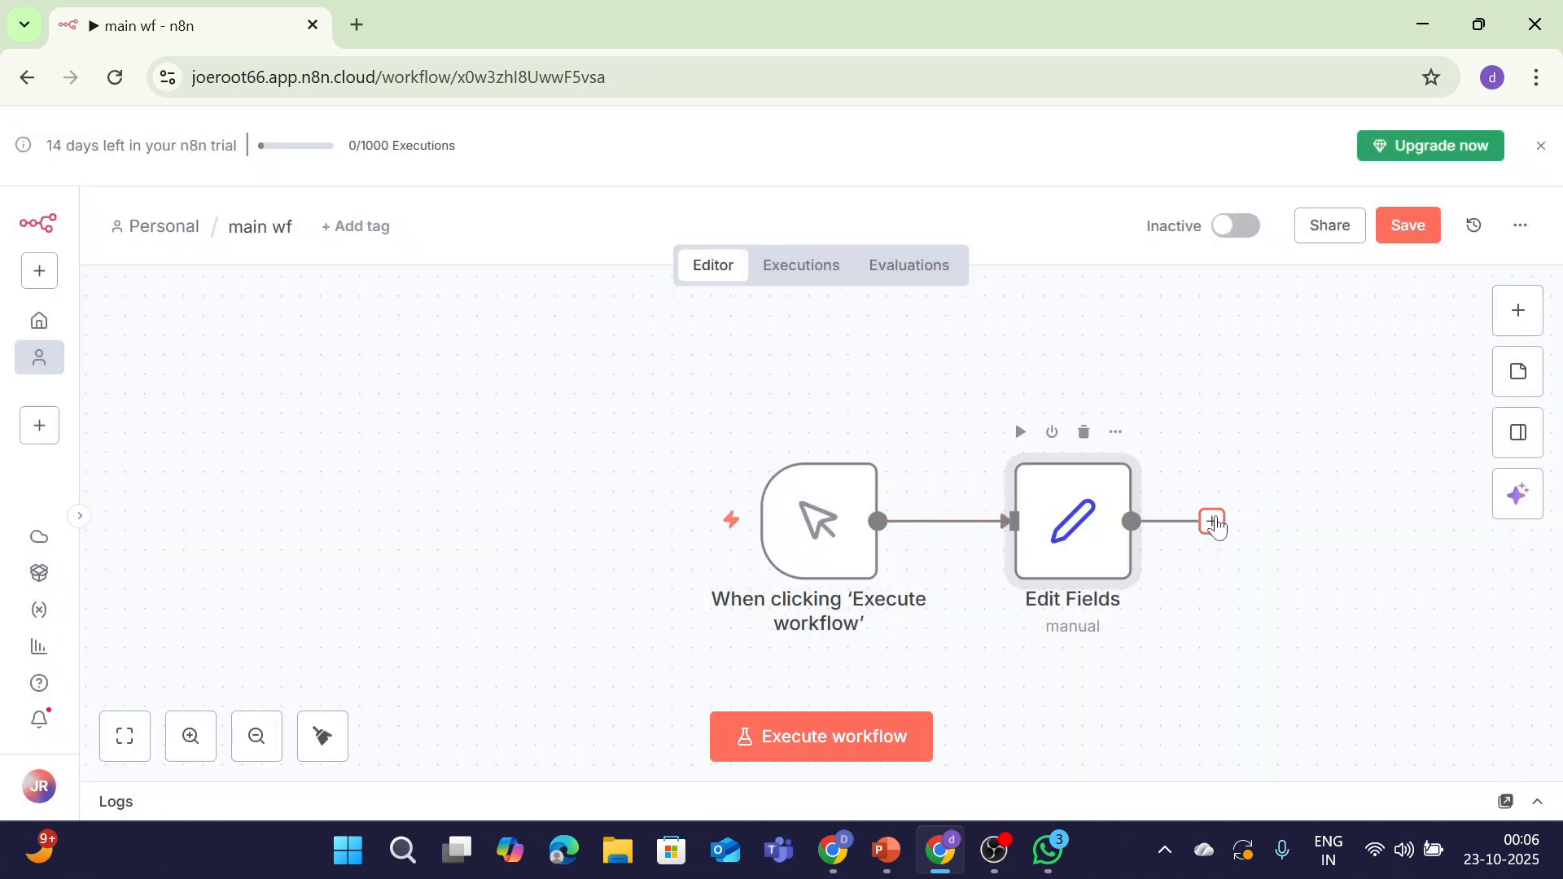
Connect an Execute A Sub Workflow node after Edit Fields and set it to call Subworkflow1 from the database
{"action": "left_click", "coordinate": [1213, 522]}
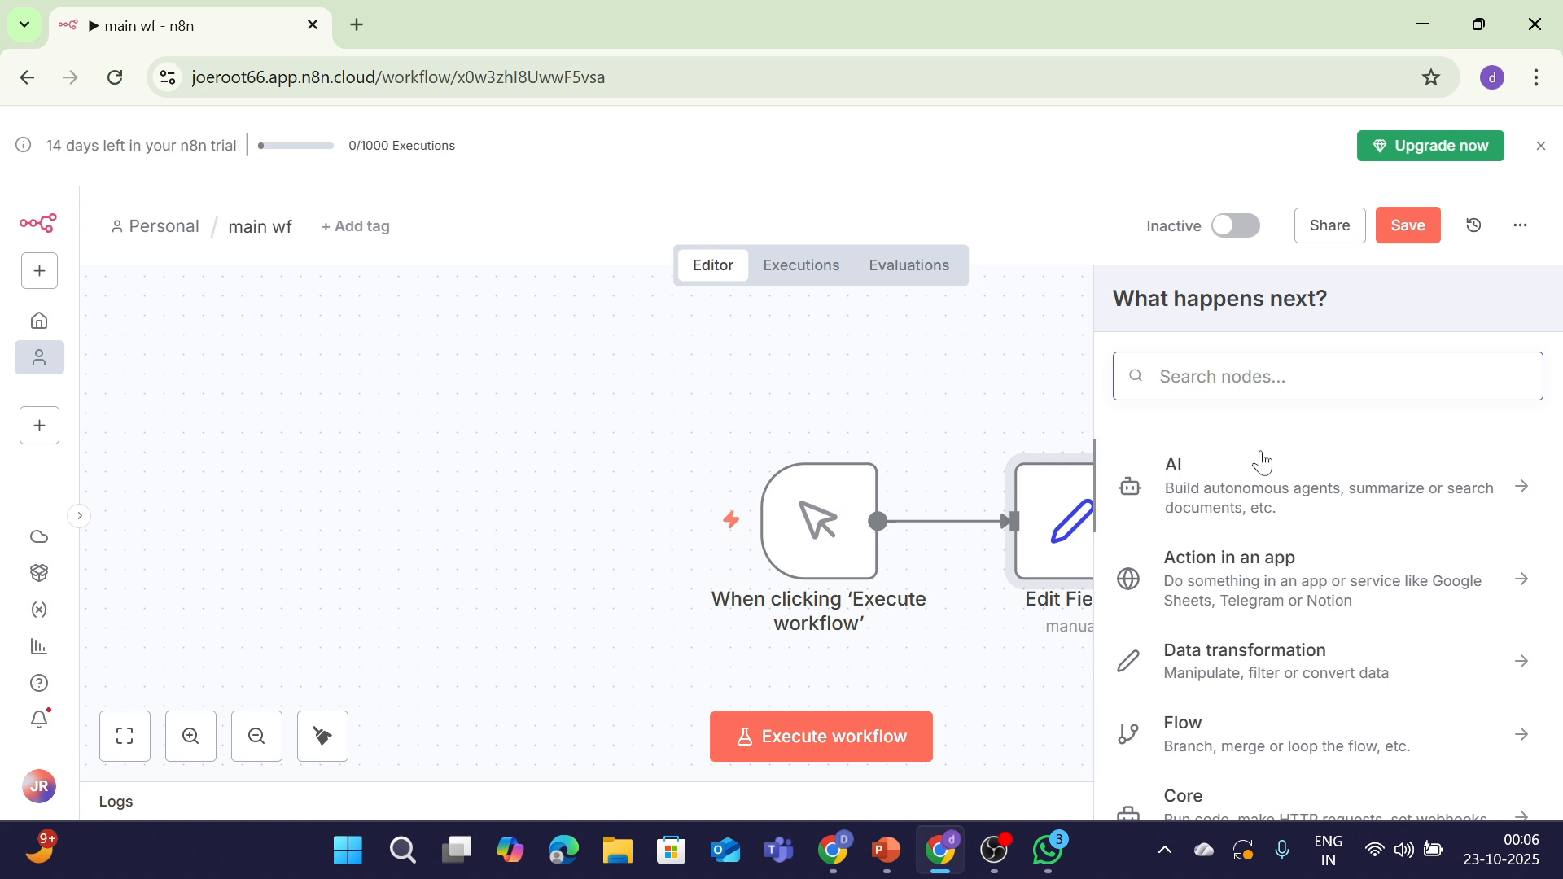
{"action": "type", "text": "call"}
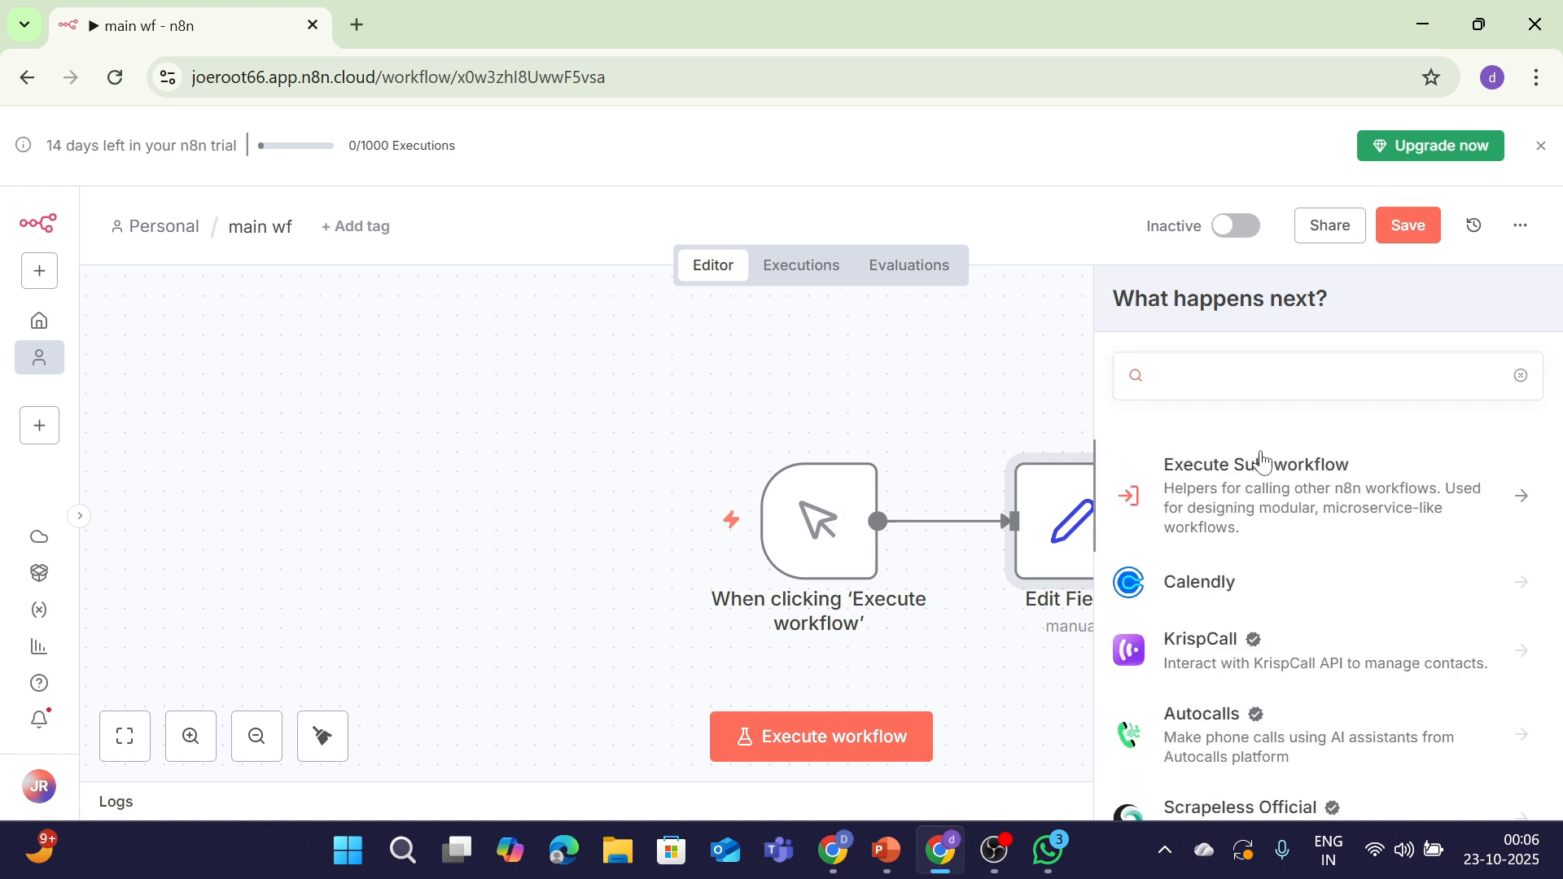
{"action": "left_click", "coordinate": [1261, 460]}
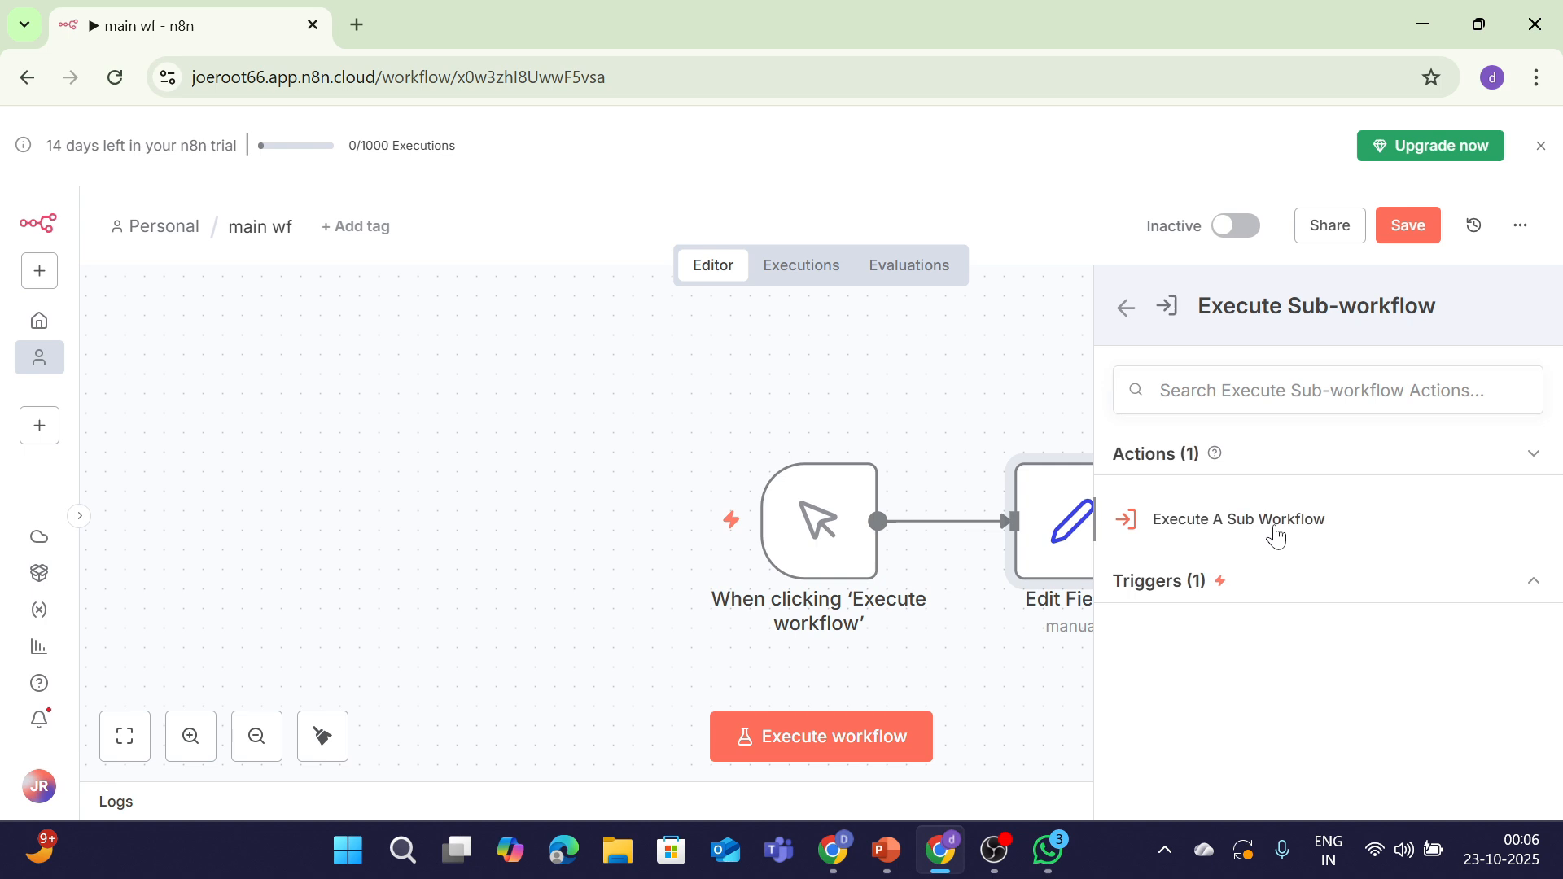
{"action": "left_click", "coordinate": [1276, 535]}
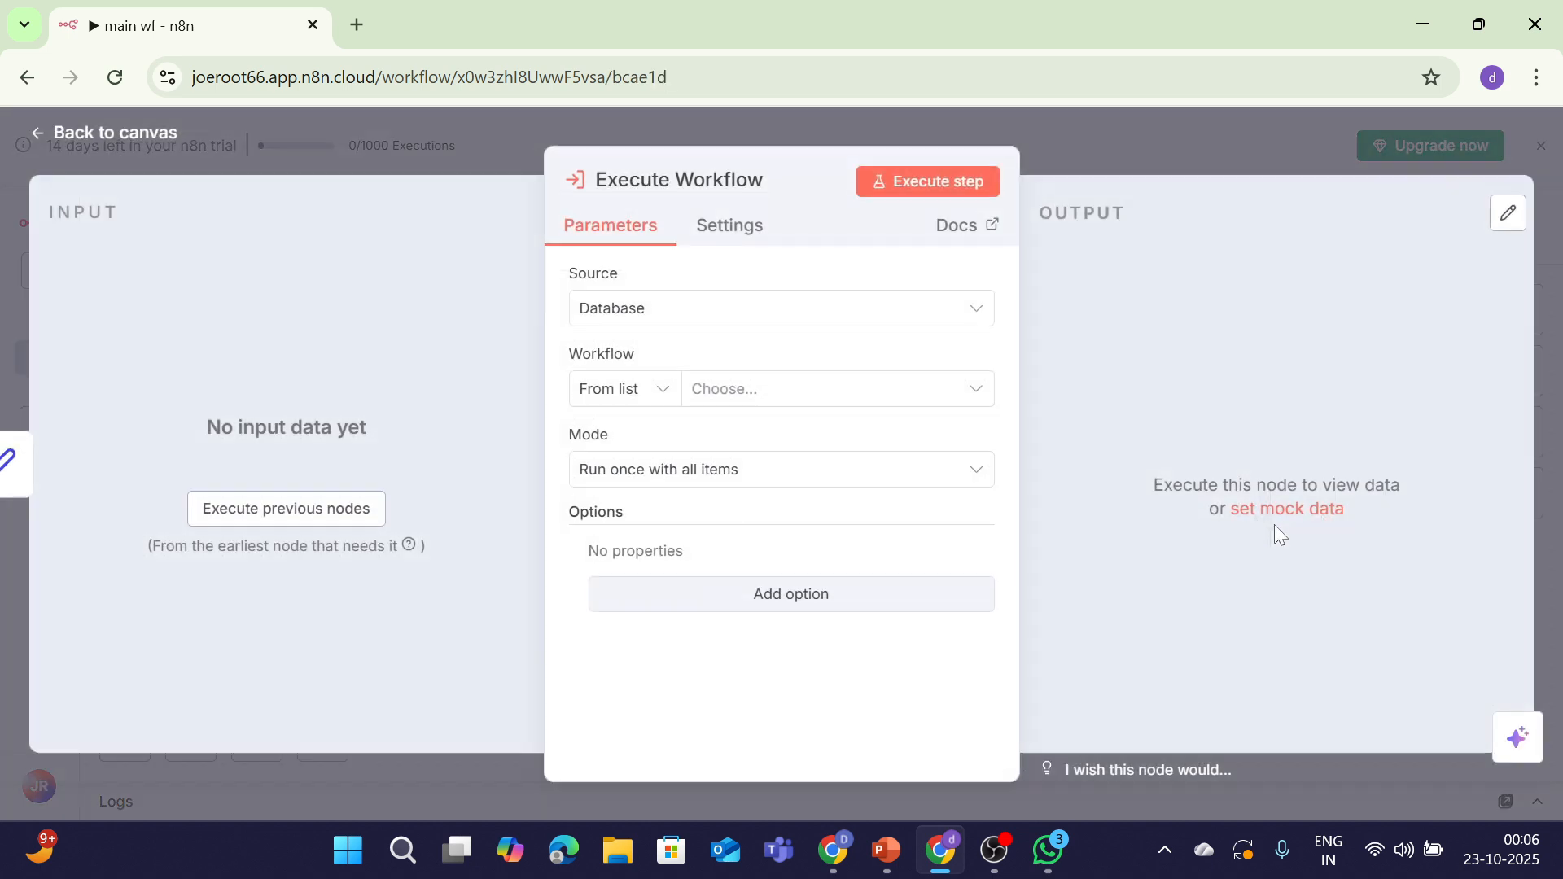
{"action": "left_click", "coordinate": [844, 398]}
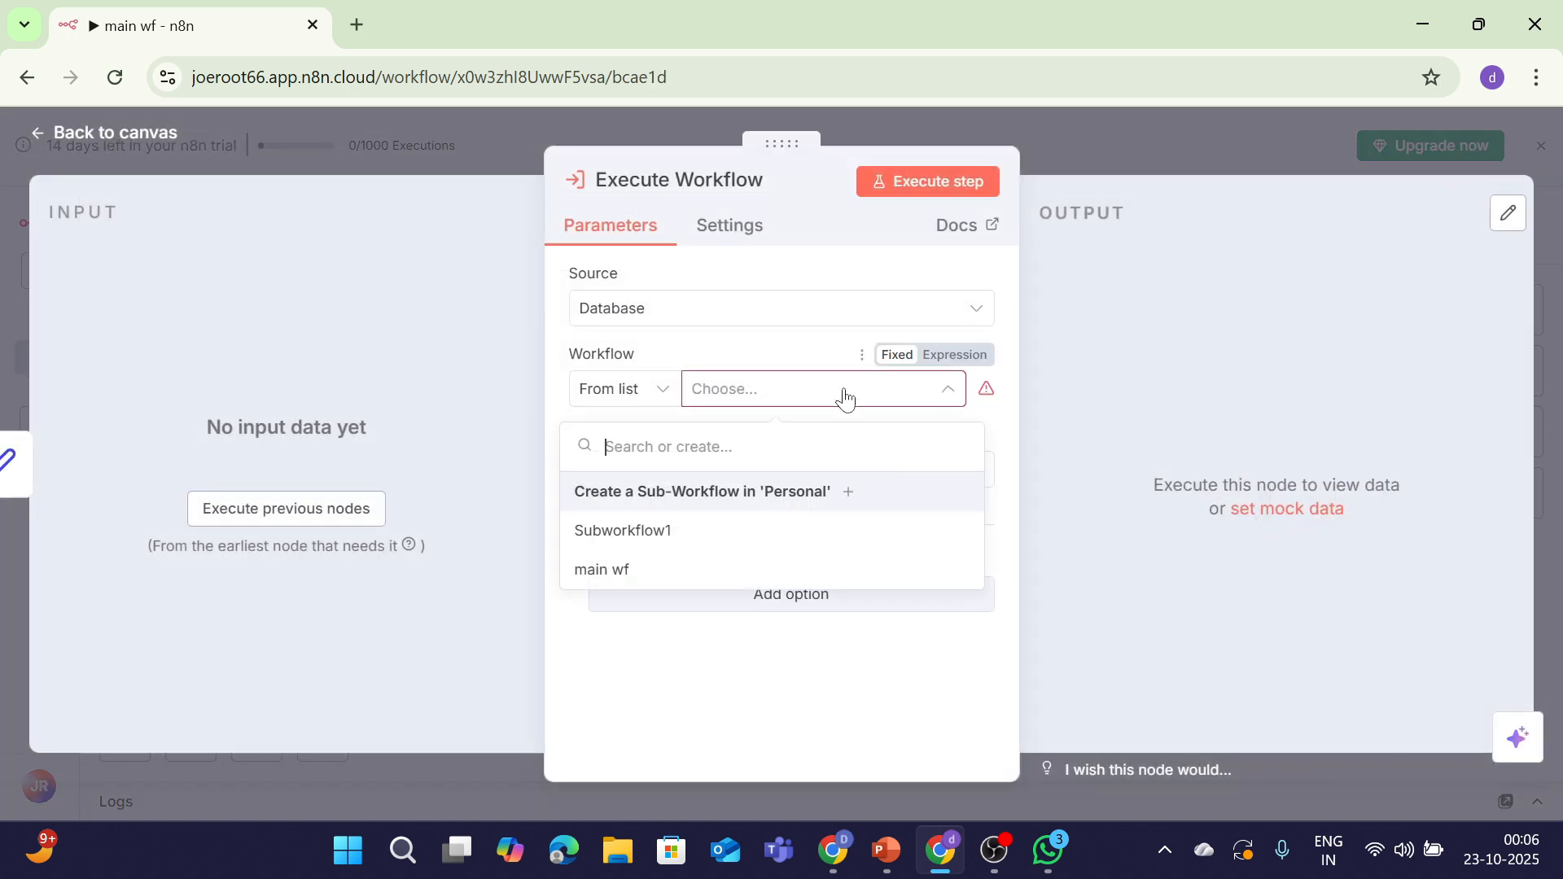
{"action": "left_click", "coordinate": [752, 544]}
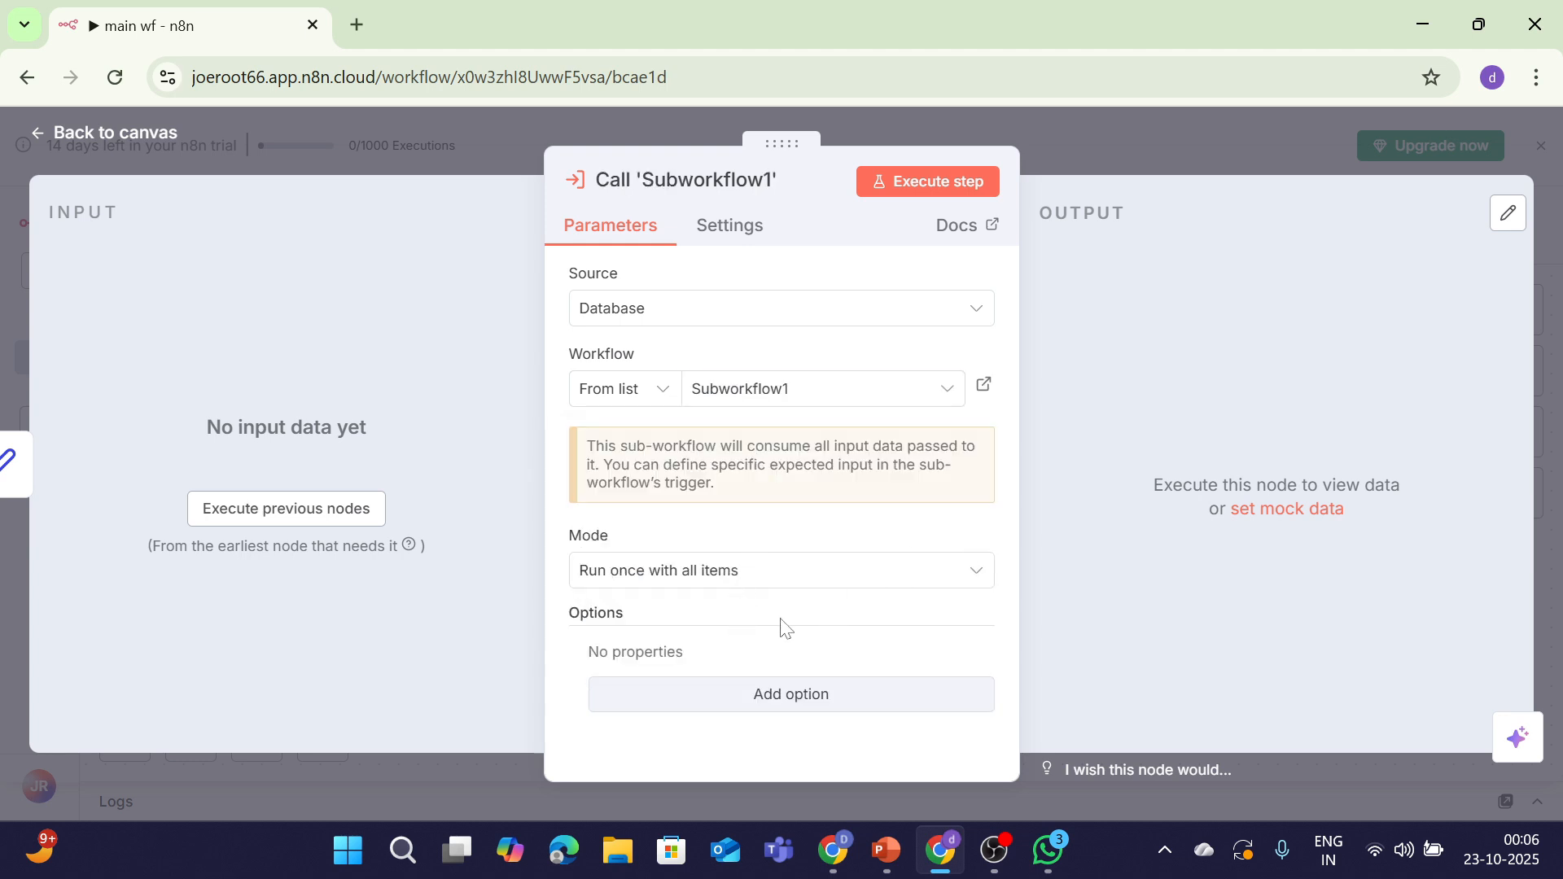
Add the Wait For Sub-Workflow Completion option to the Subworkflow1 call, switch it off, and return to the canvas
{"action": "left_click", "coordinate": [740, 693]}
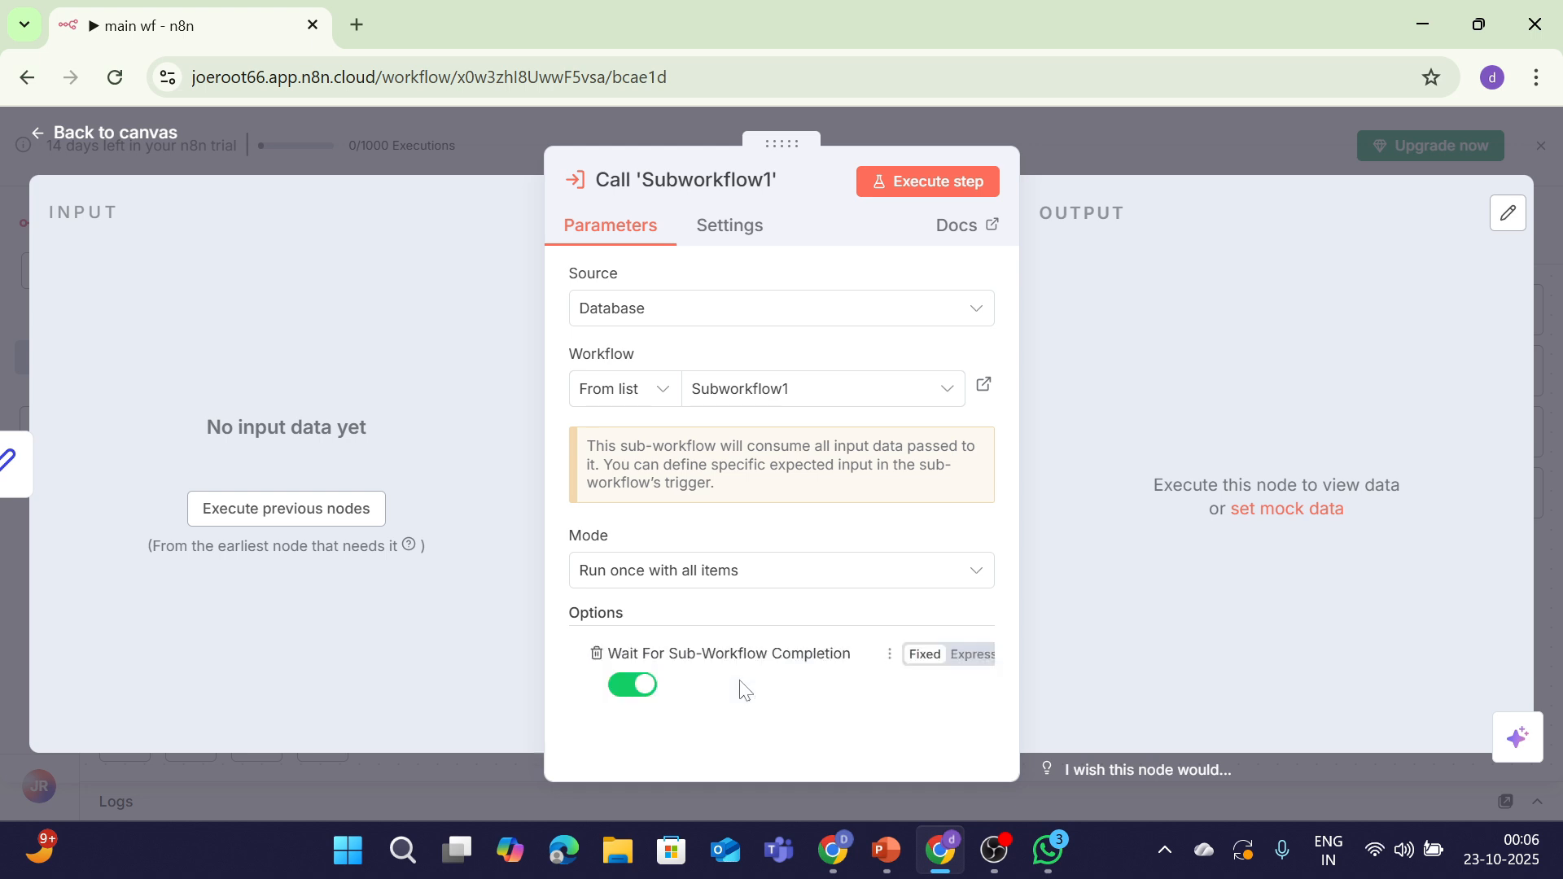
{"action": "left_click", "coordinate": [637, 684]}
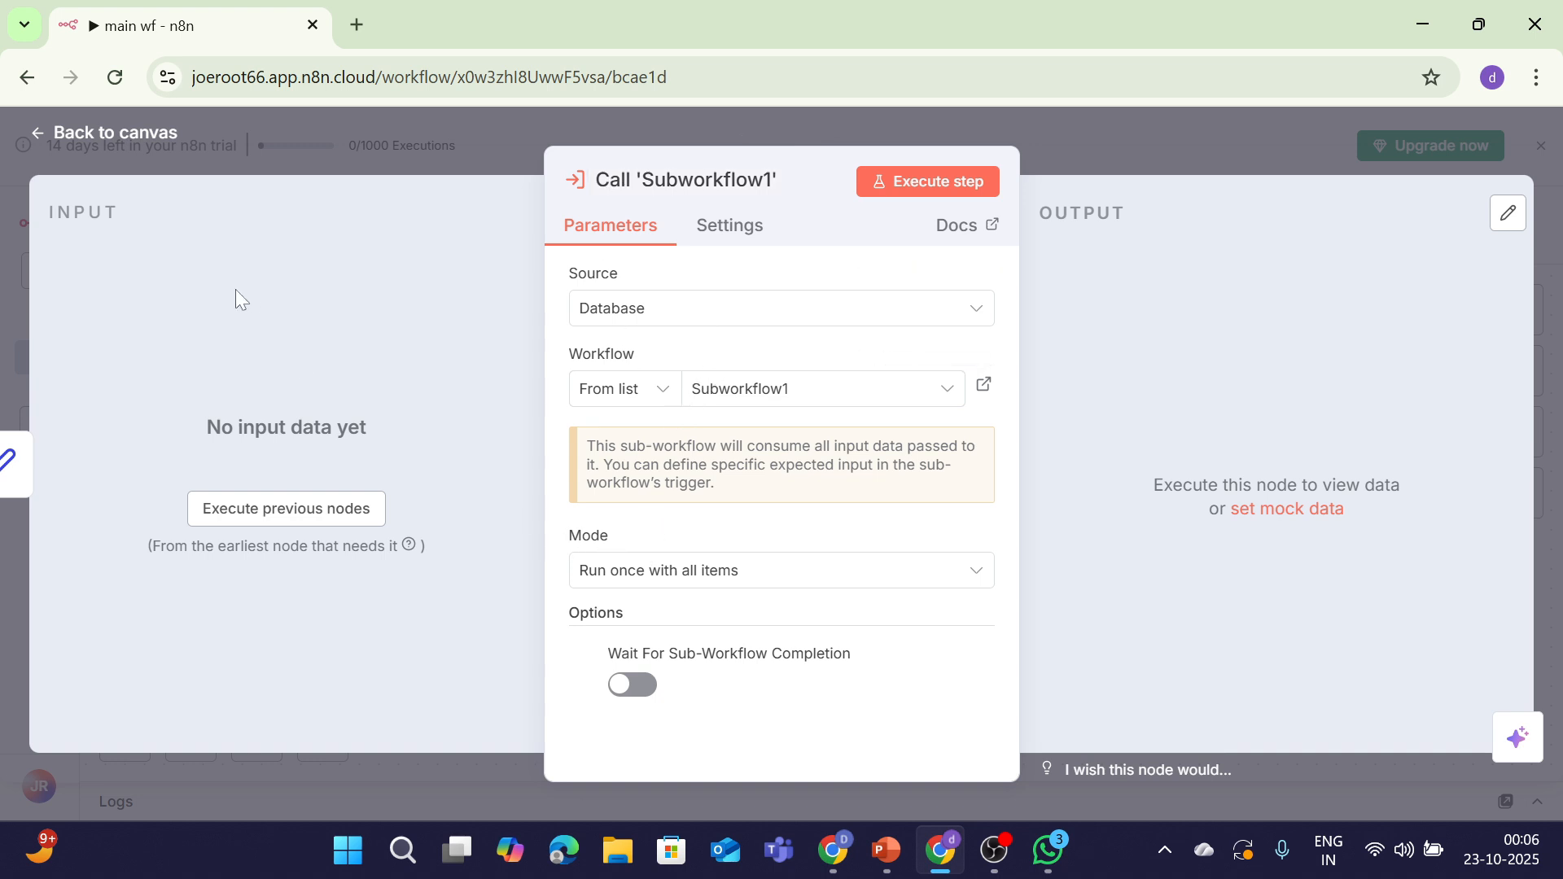
{"action": "left_click", "coordinate": [153, 133]}
Execute main wf and expand the logs to check the input and output of the Subworkflow1 call
{"action": "mouse_move", "coordinate": [530, 497]}
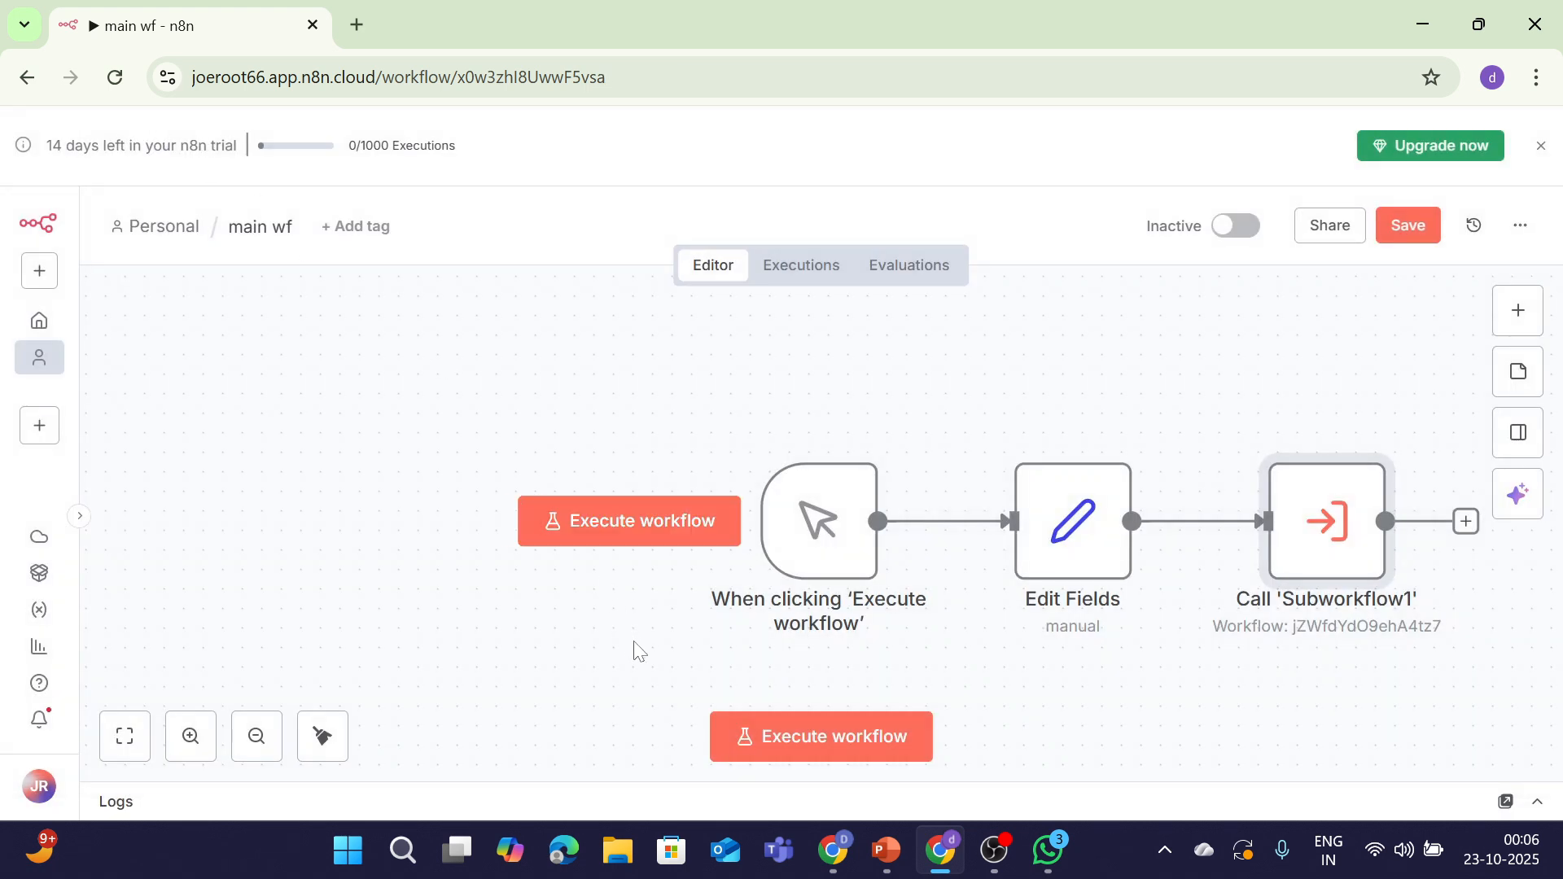
{"action": "left_click", "coordinate": [754, 763]}
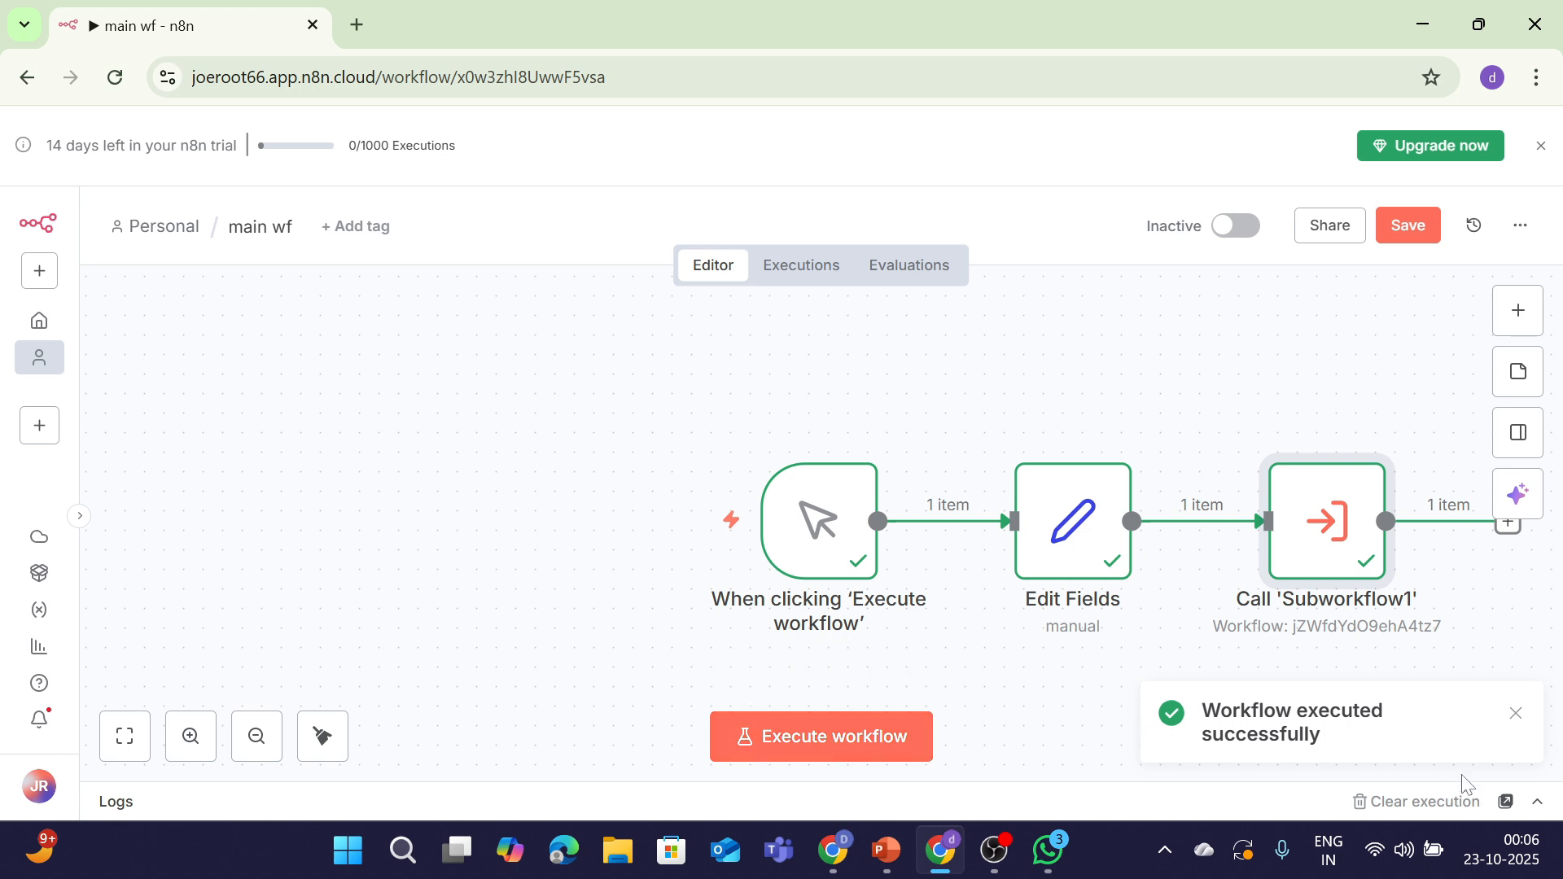
{"action": "left_click", "coordinate": [1537, 804]}
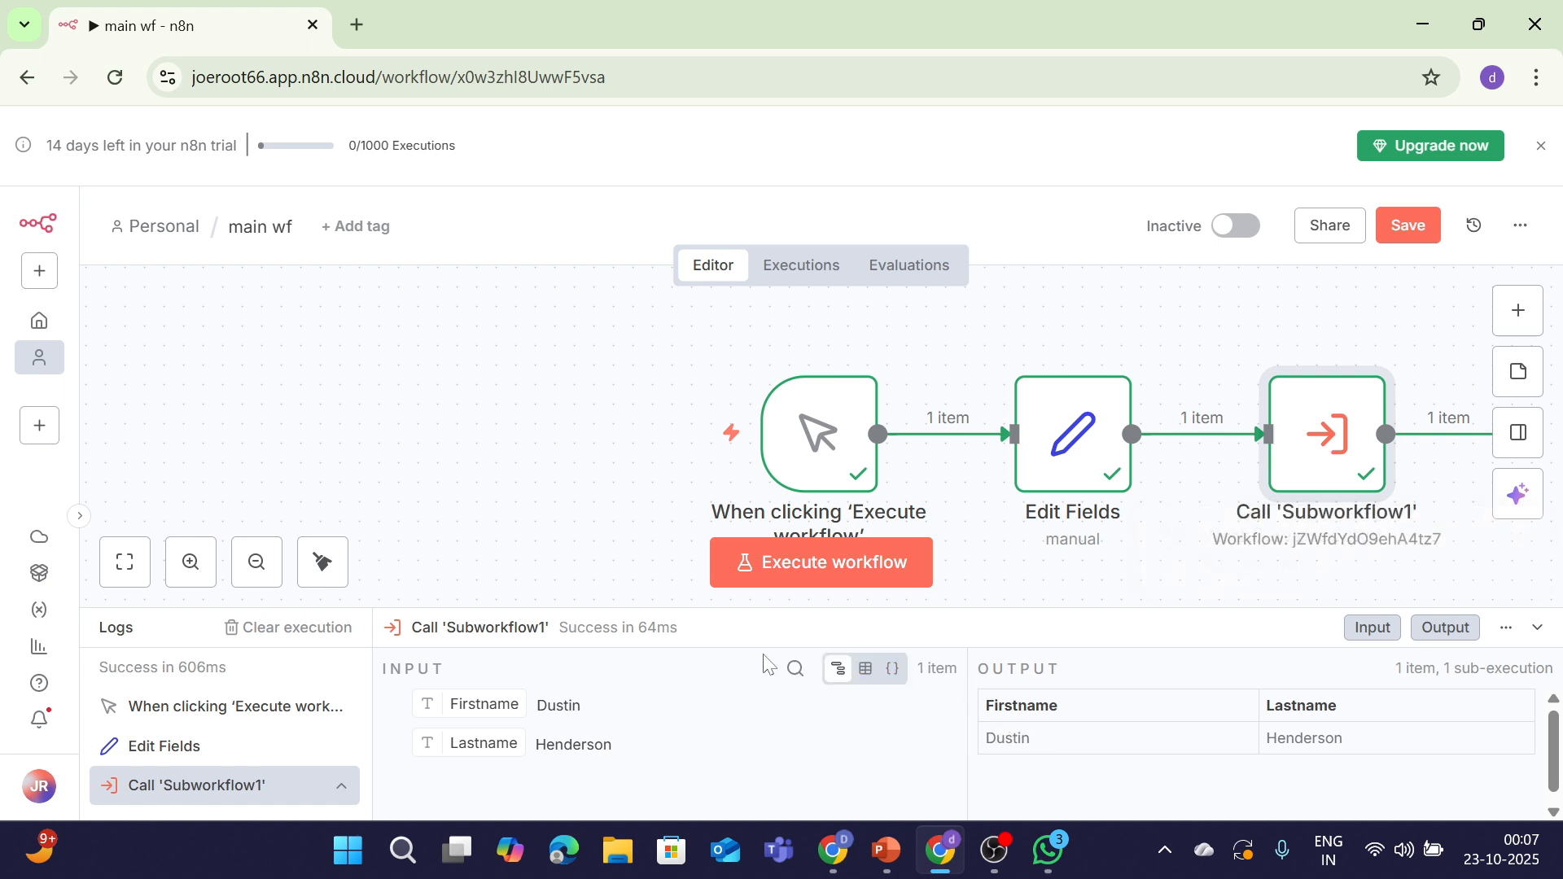
{"action": "key", "text": "alt"}
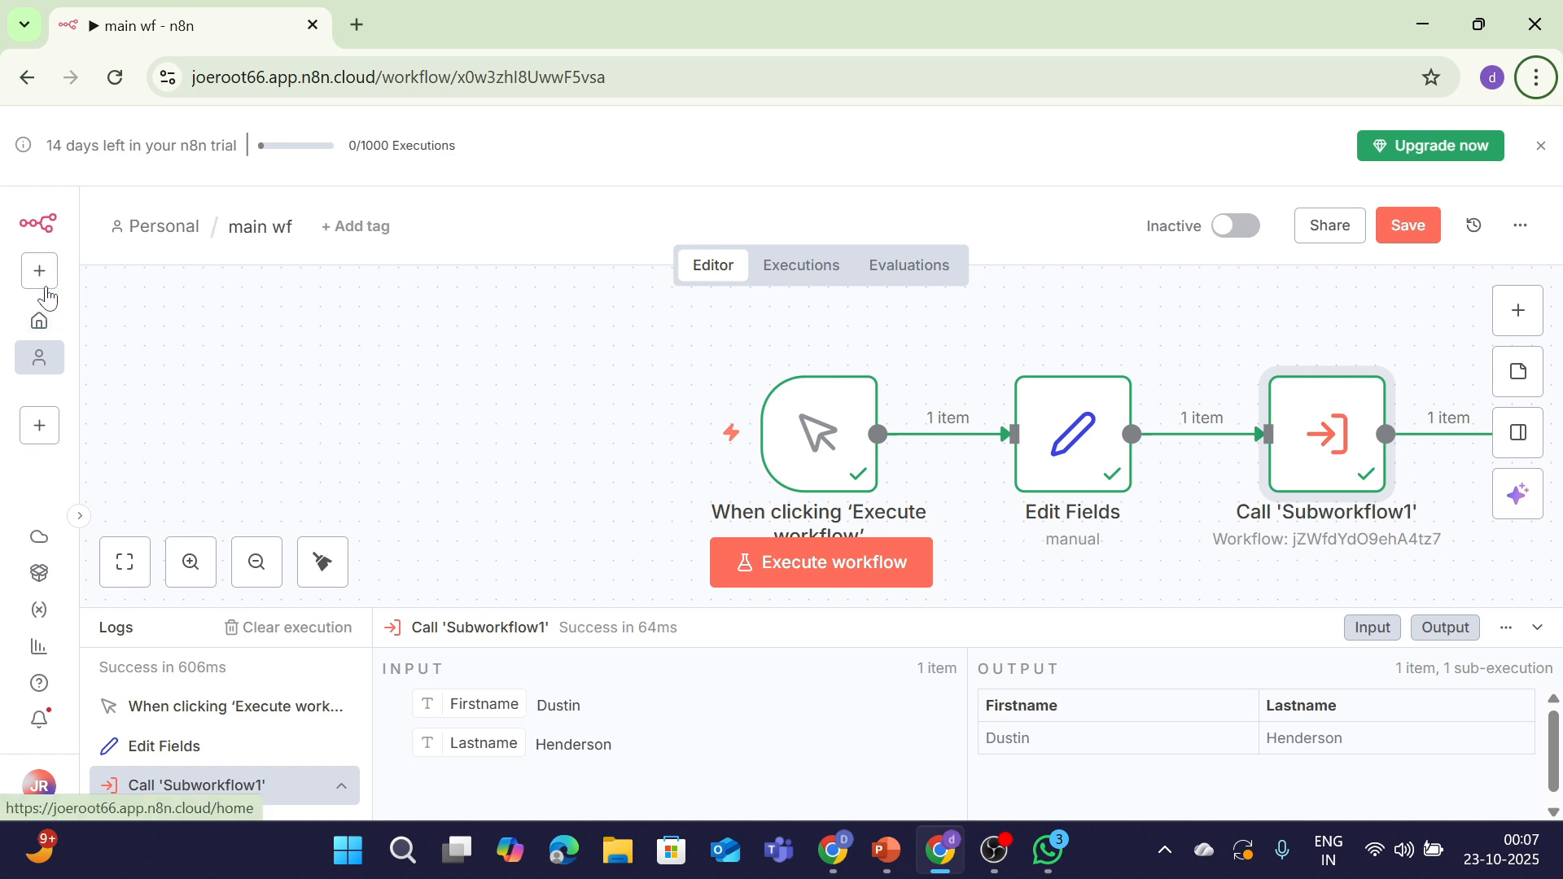
Save the main wf changes when leaving it, and open the Code in JavaScript node of Subworkflow1
{"action": "left_click", "coordinate": [27, 77]}
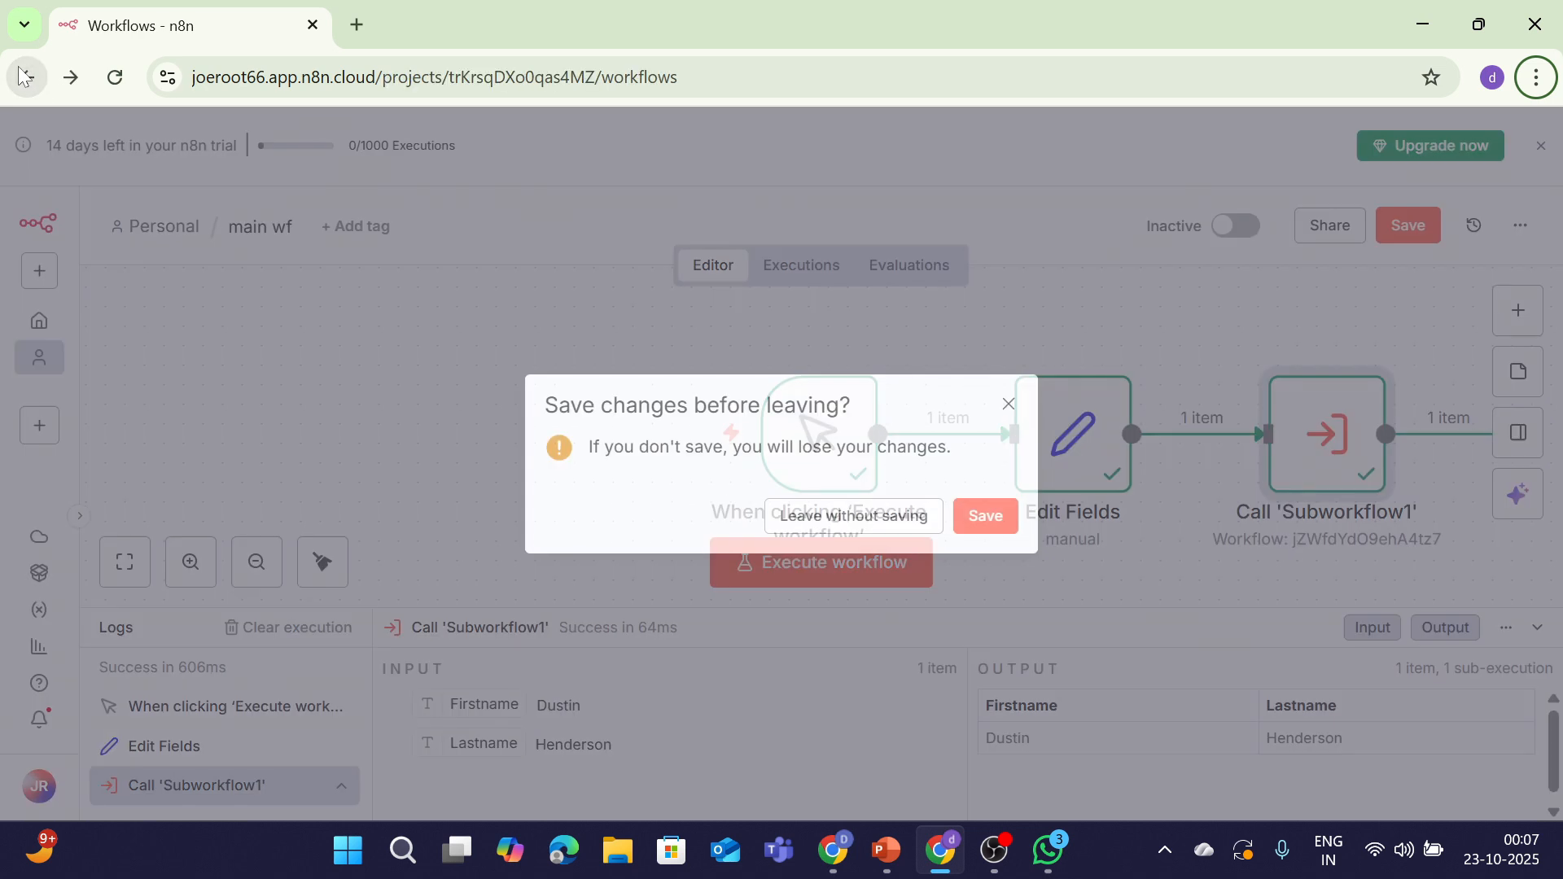
{"action": "left_click", "coordinate": [1000, 521]}
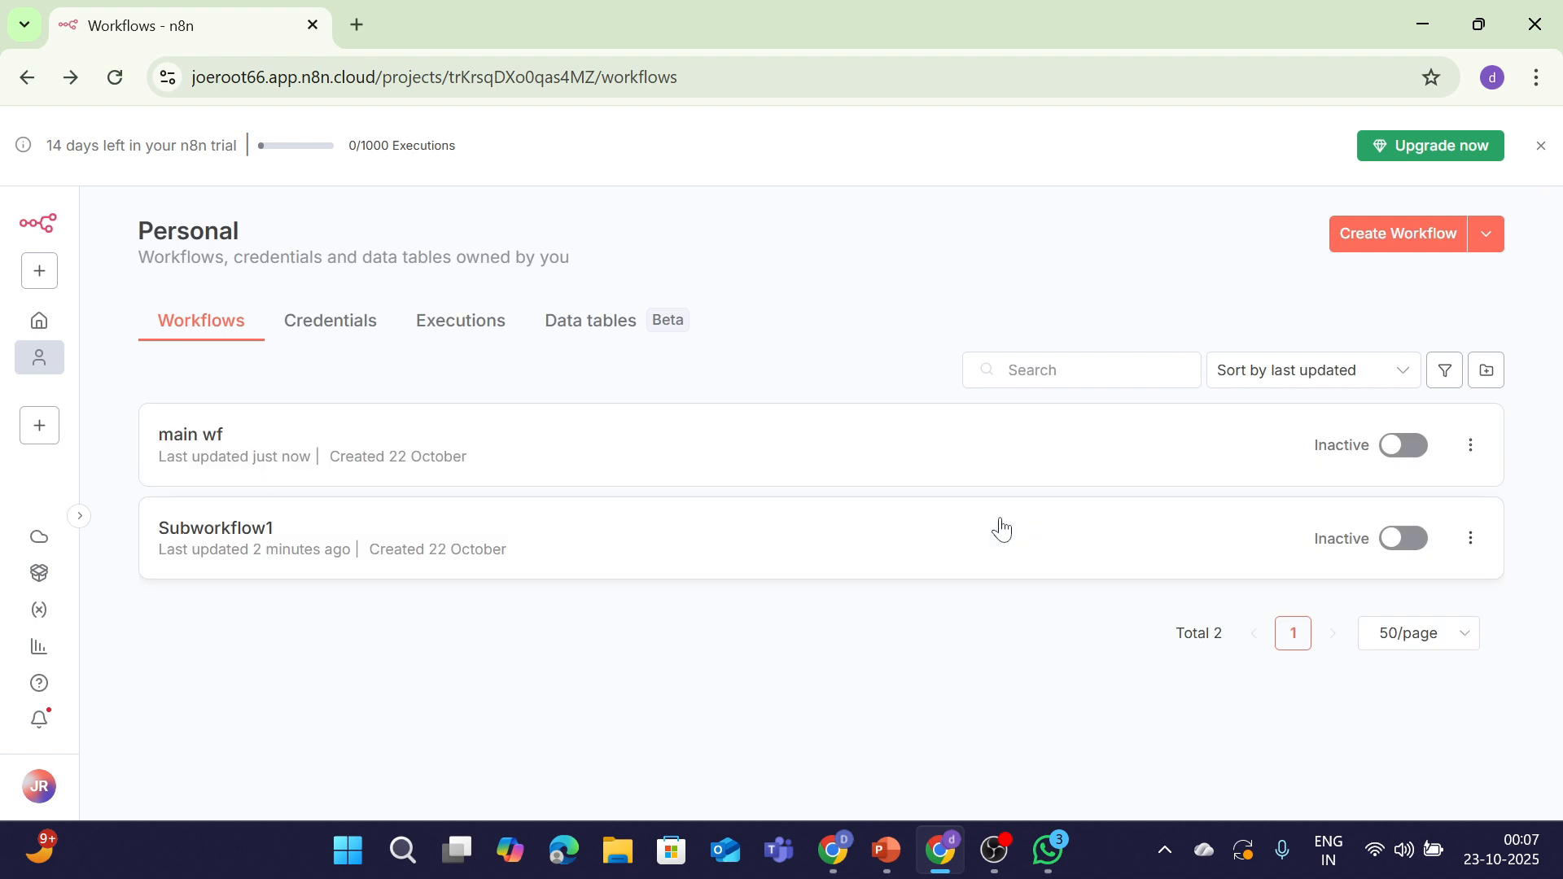
{"action": "left_click", "coordinate": [686, 521]}
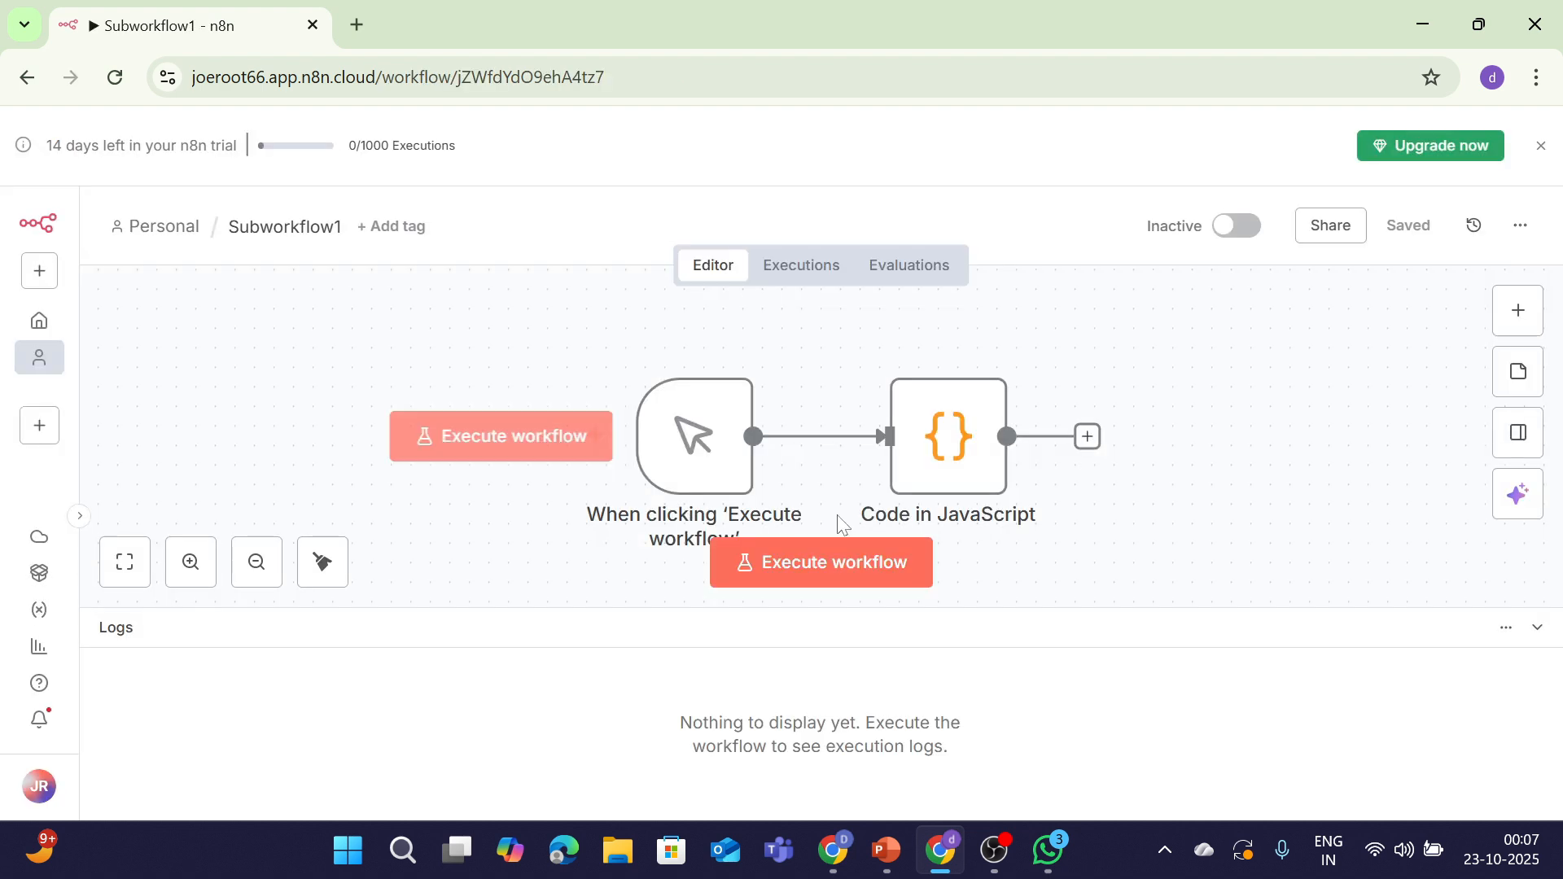
{"action": "left_click", "coordinate": [921, 489]}
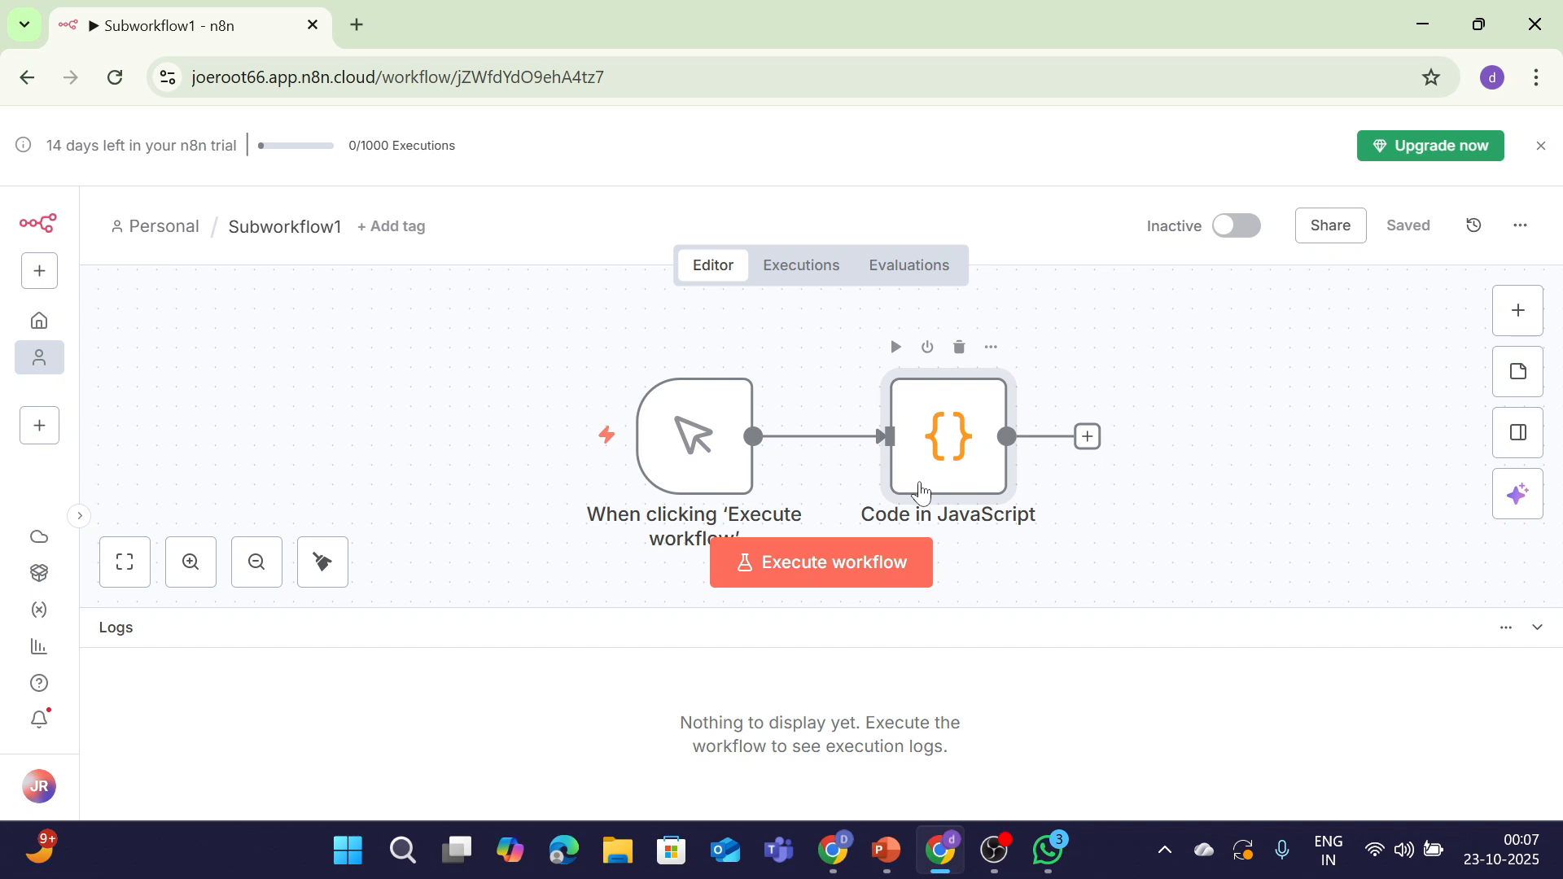
{"action": "double_click", "coordinate": [921, 489]}
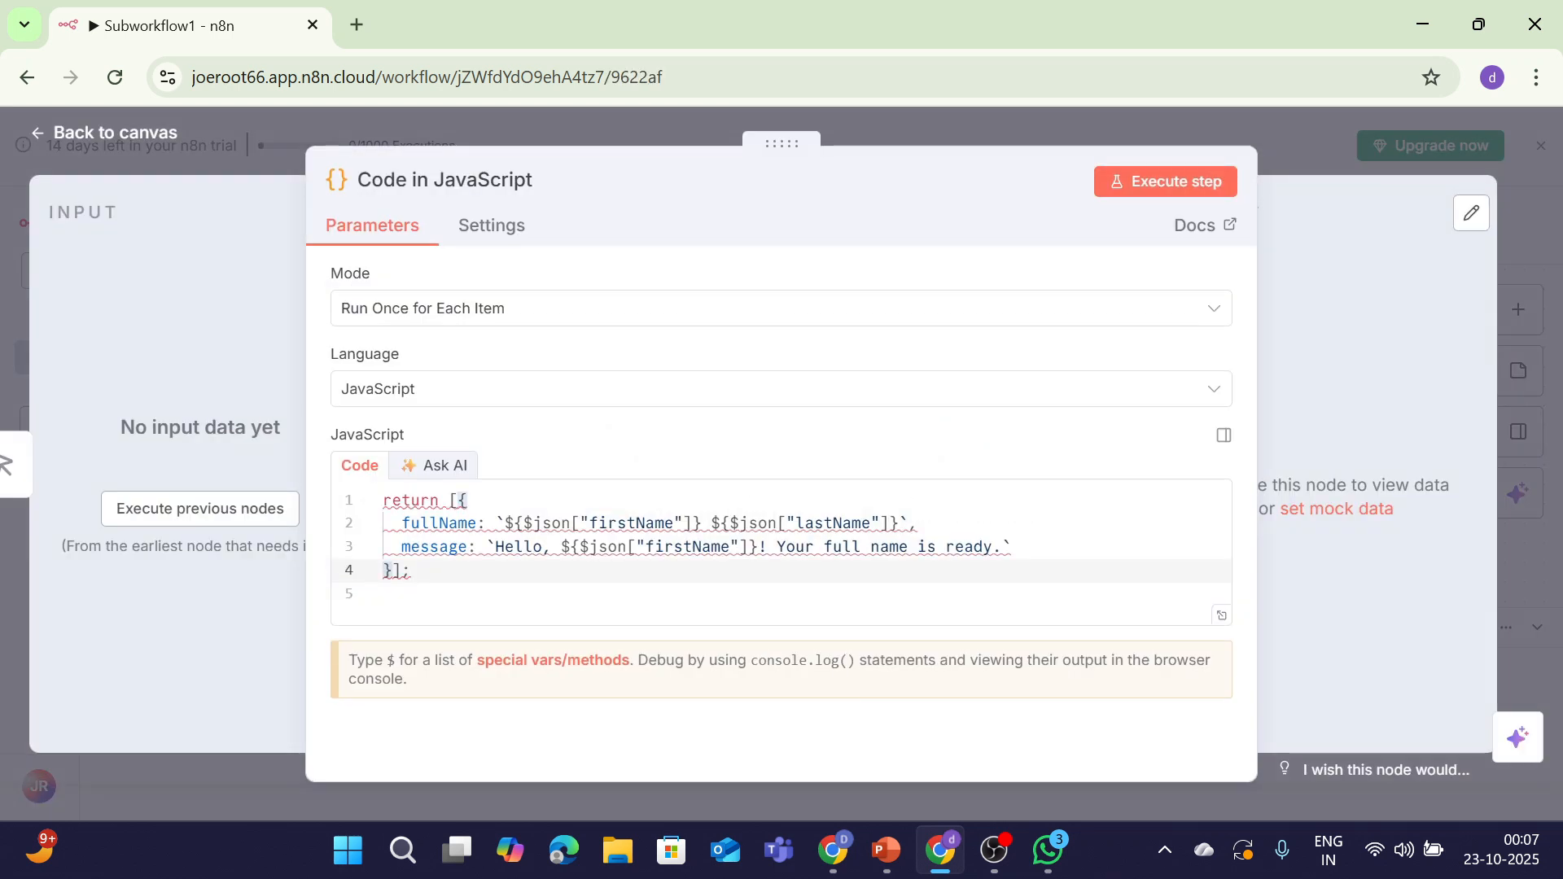